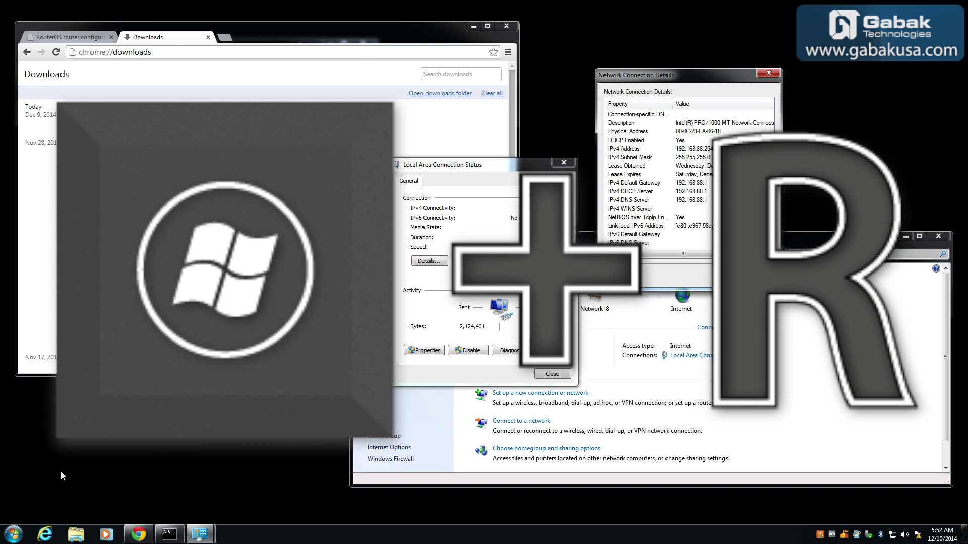
Open the Run dialog, then launch Command Prompt by searching 'cmd' from the Start menu.
key("super+r")
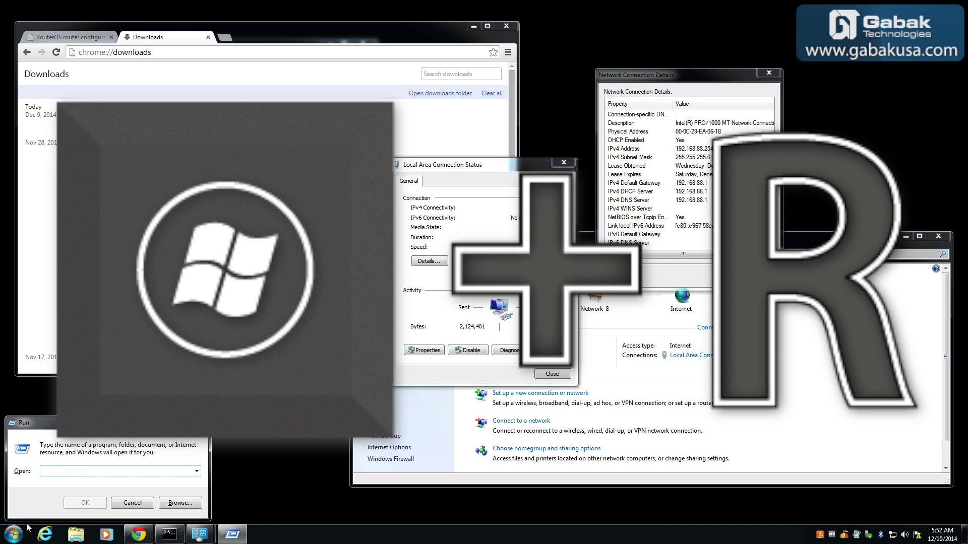
left_click(11, 538)
left_click(11, 538)
left_click(11, 539)
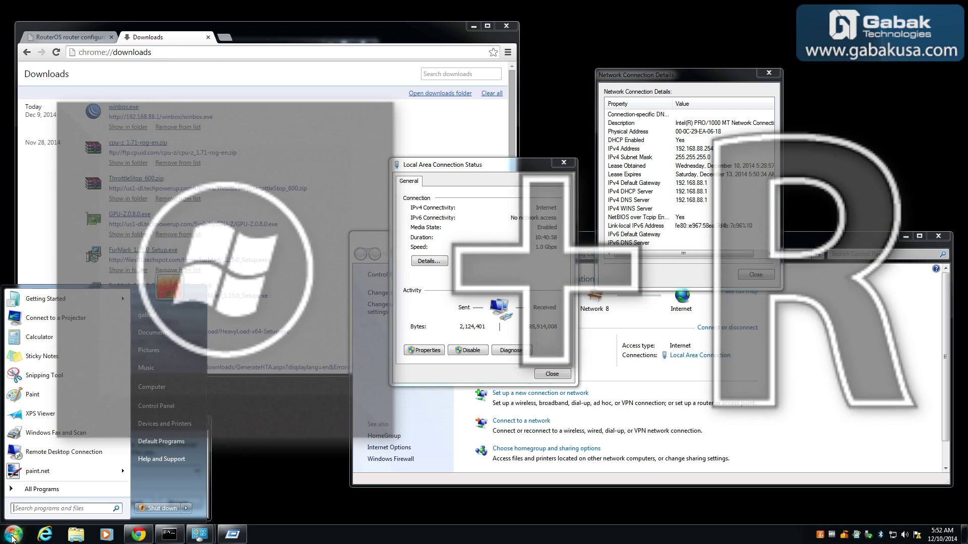
type("cmd")
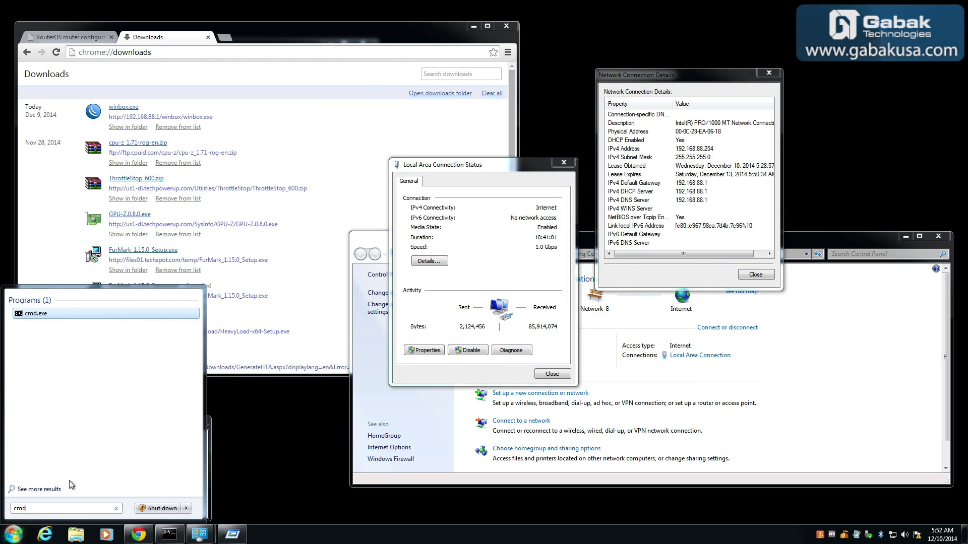
key("Return")
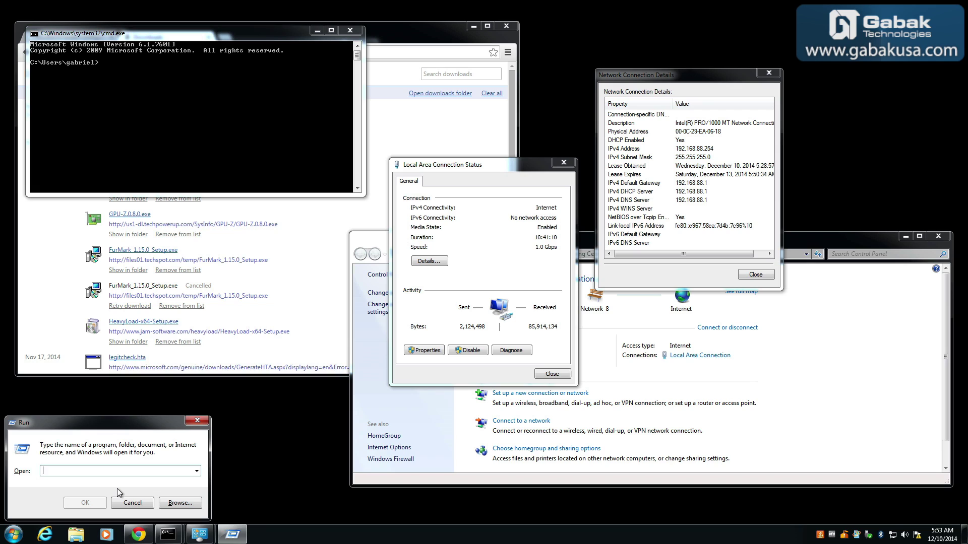
Run cmd from the Run dialog to open a second console, placed lower on screen.
type("cmd")
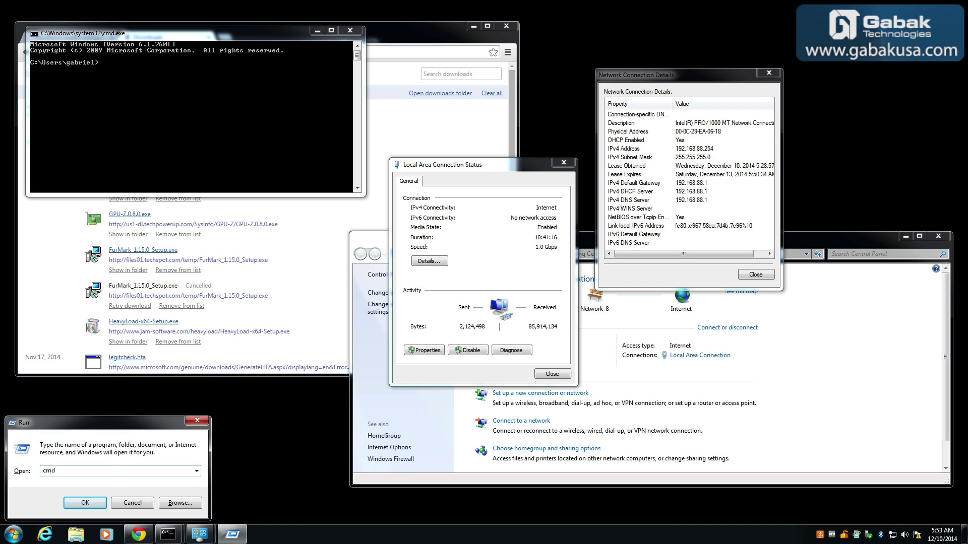
key("Return")
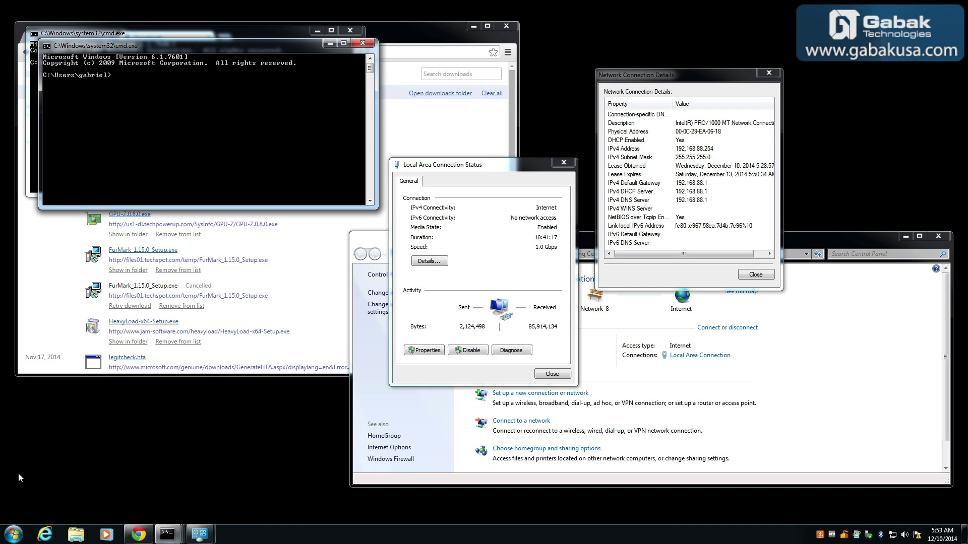
left_click_drag(222, 44, 198, 212)
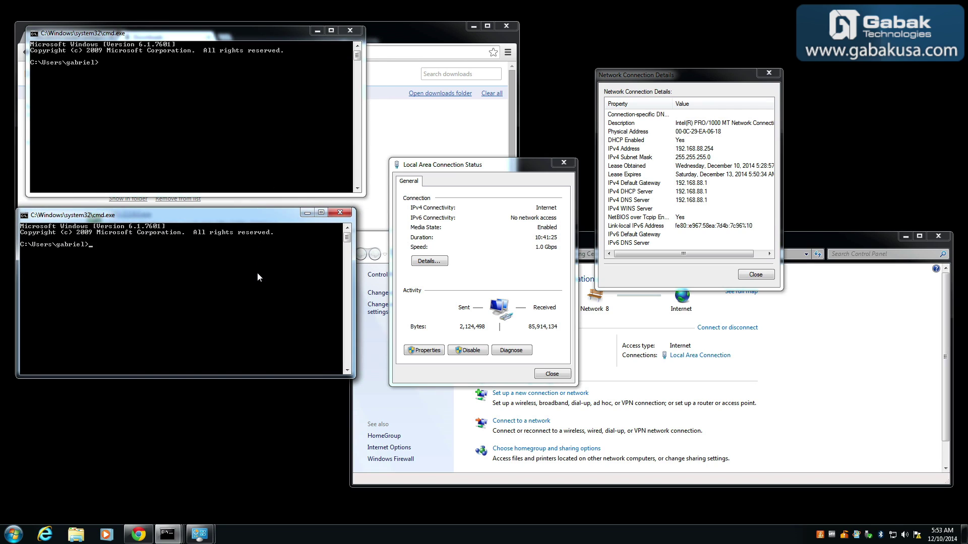
Run ipconfig to confirm address 192.168.88.254 and gateway 192.168.88.1, then return to Chrome.
type("ipconfig")
key("Return")
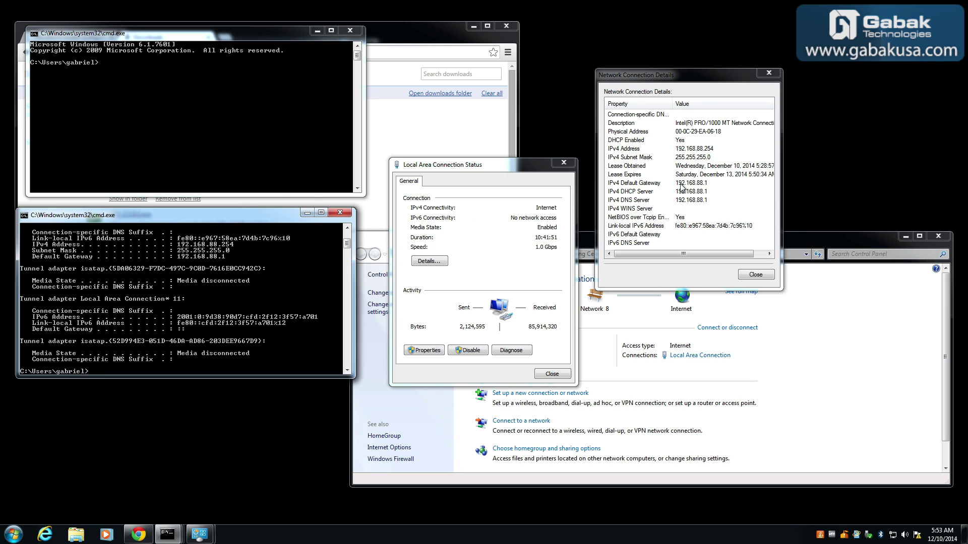
left_click(404, 25)
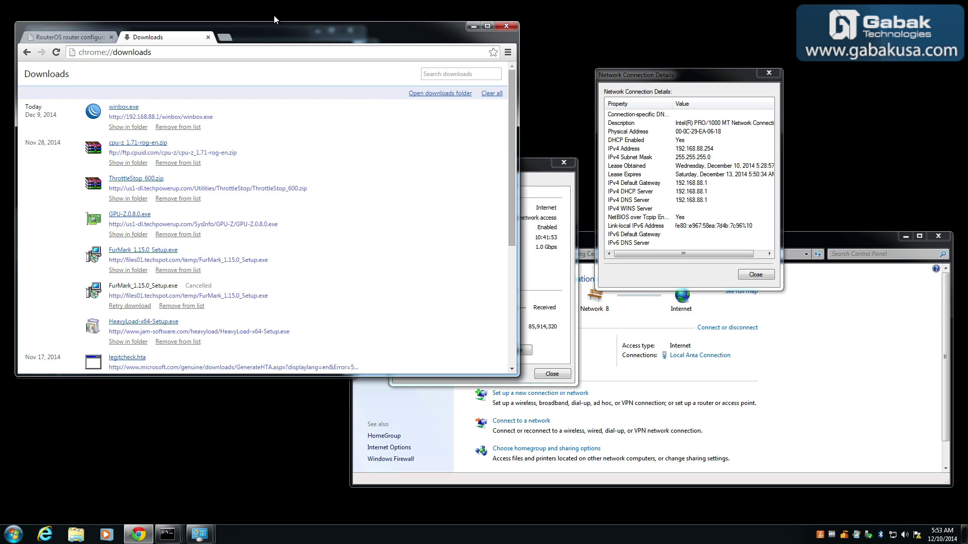
Check the RouterOS WebFig login page, then launch the downloaded winbox.exe from Chrome.
left_click(76, 36)
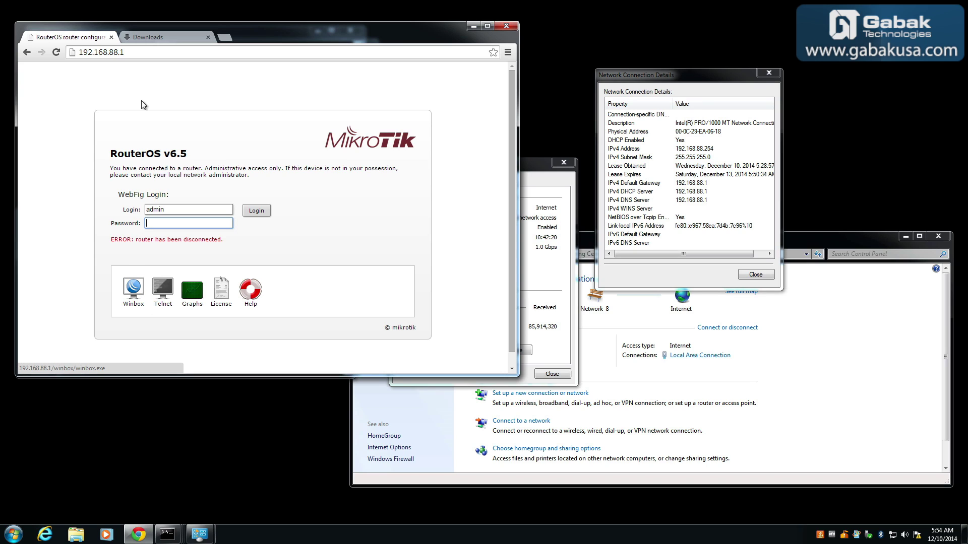
left_click(149, 41)
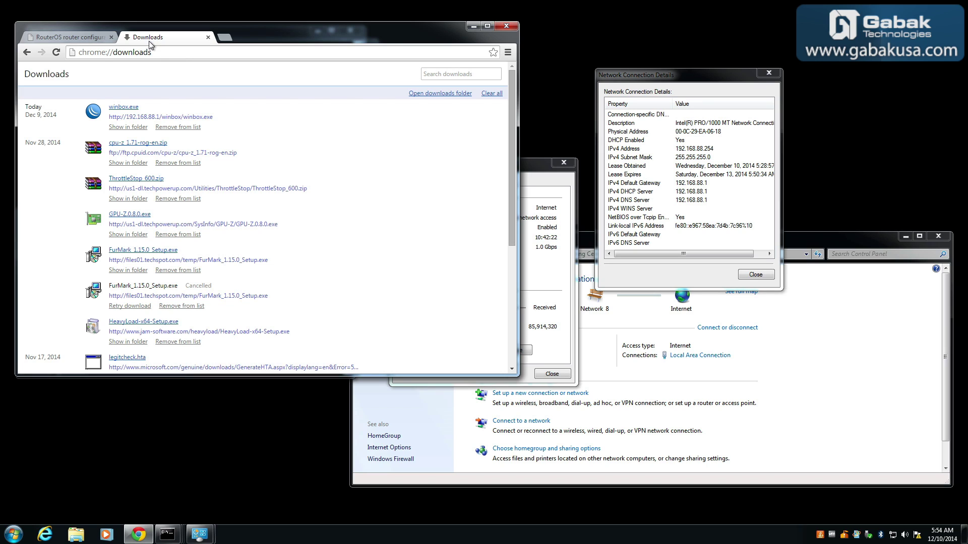
left_click(124, 108)
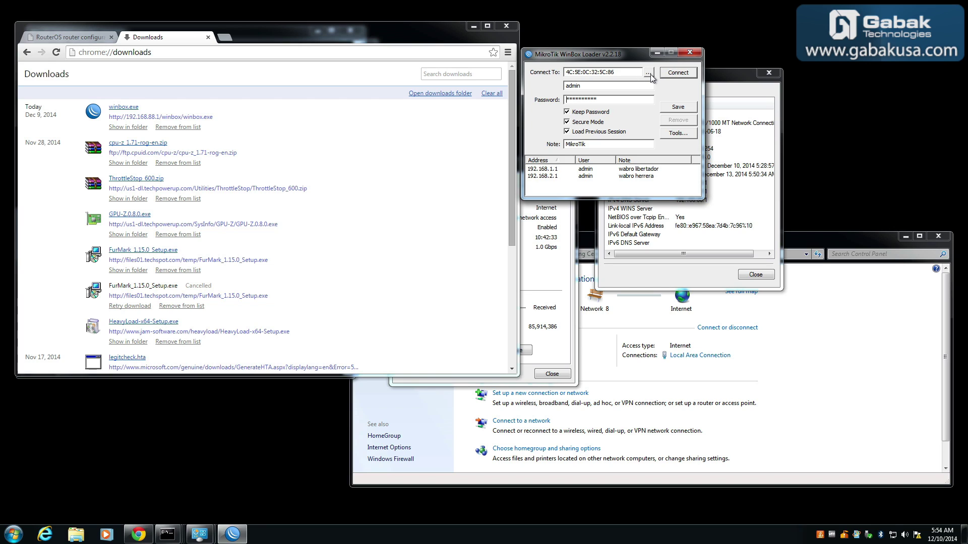
Connect WinBox to the router at 192.168.88.1 as admin with an empty password.
left_click(649, 74)
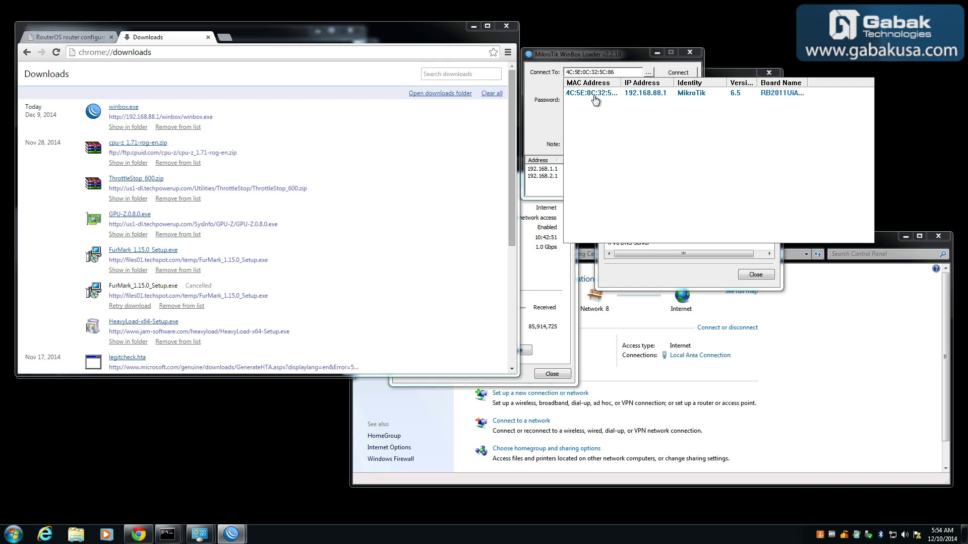
left_click(648, 95)
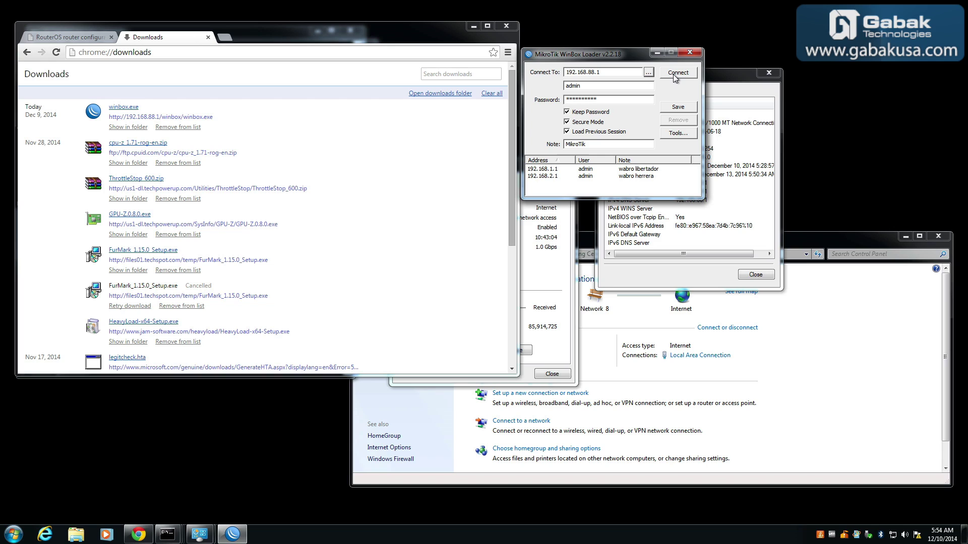
double_click(622, 99)
key("BackSpace")
left_click(682, 74)
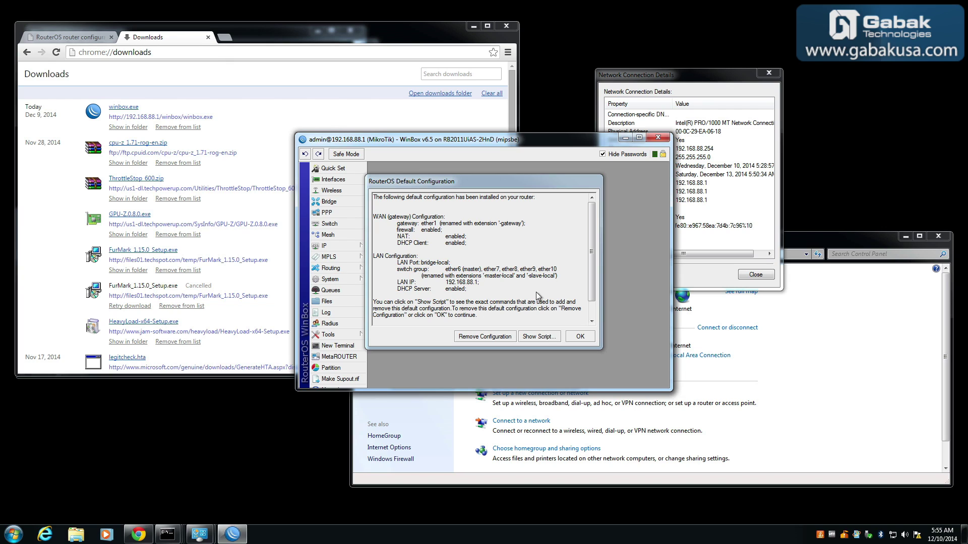
Remove the router's default configuration and dismiss the router-disconnected error.
left_click(592, 314)
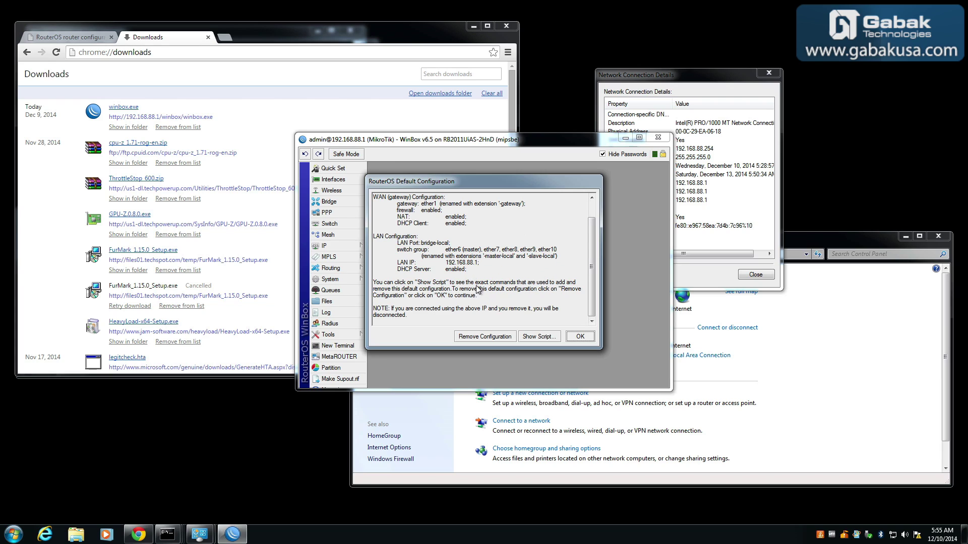
left_click(478, 337)
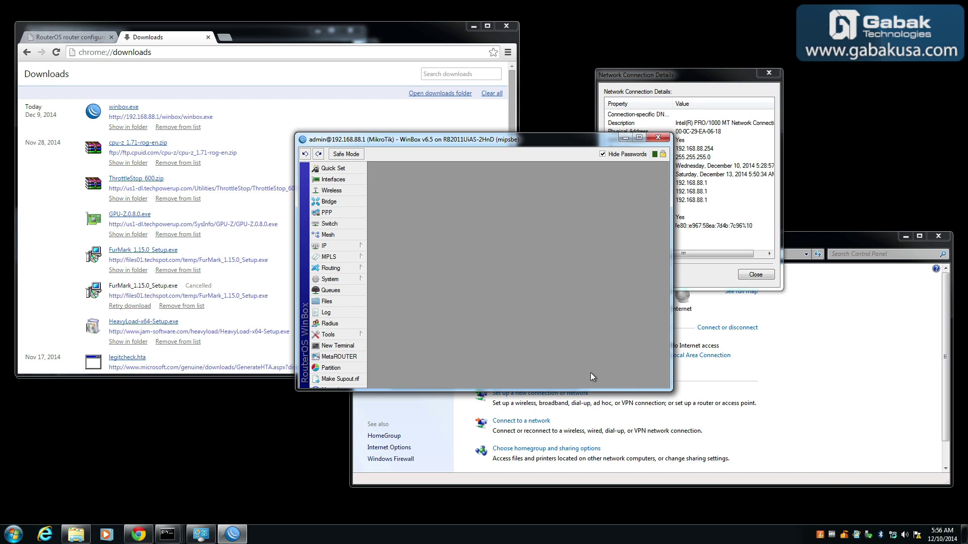
mouse_move(897, 539)
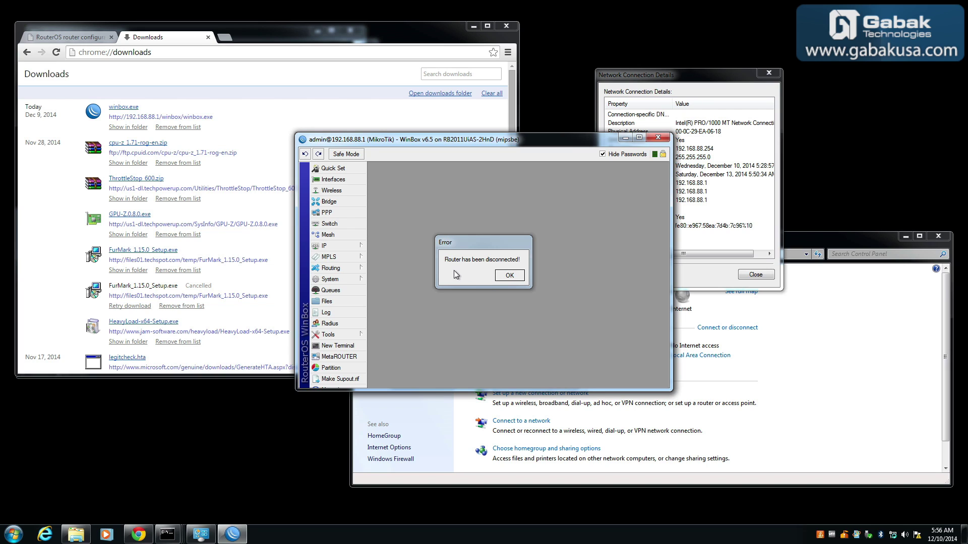
left_click(504, 276)
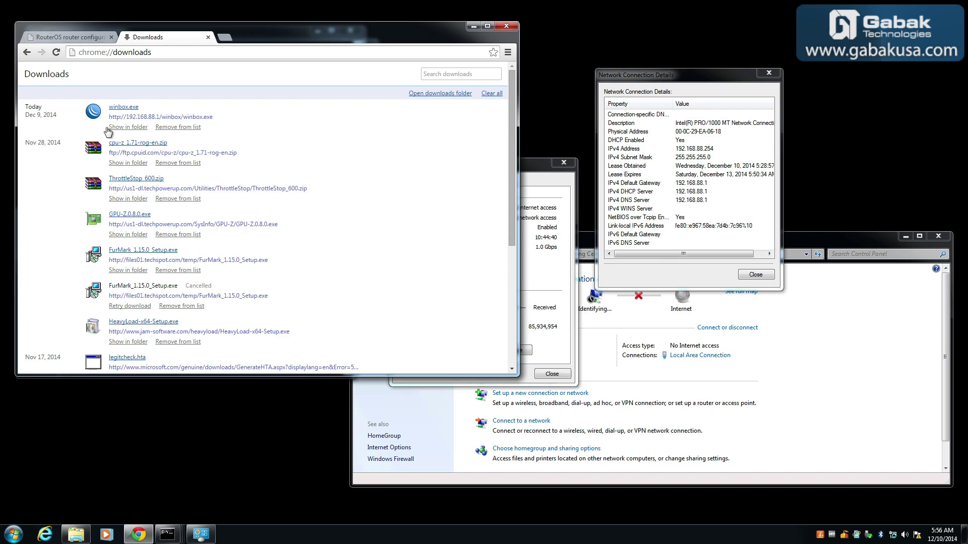
Relaunch winbox.exe and connect to the router by its MAC address, maximizing the window.
left_click(121, 107)
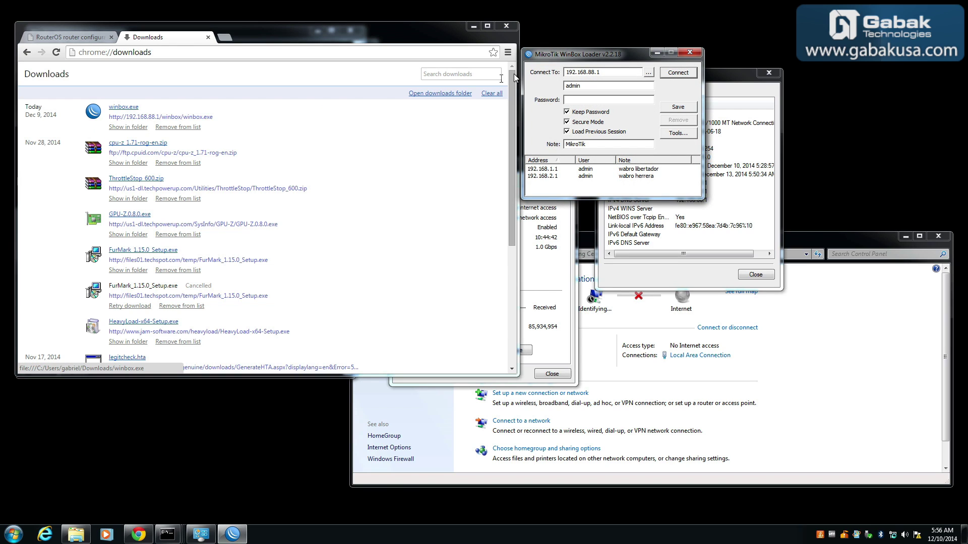
left_click(648, 73)
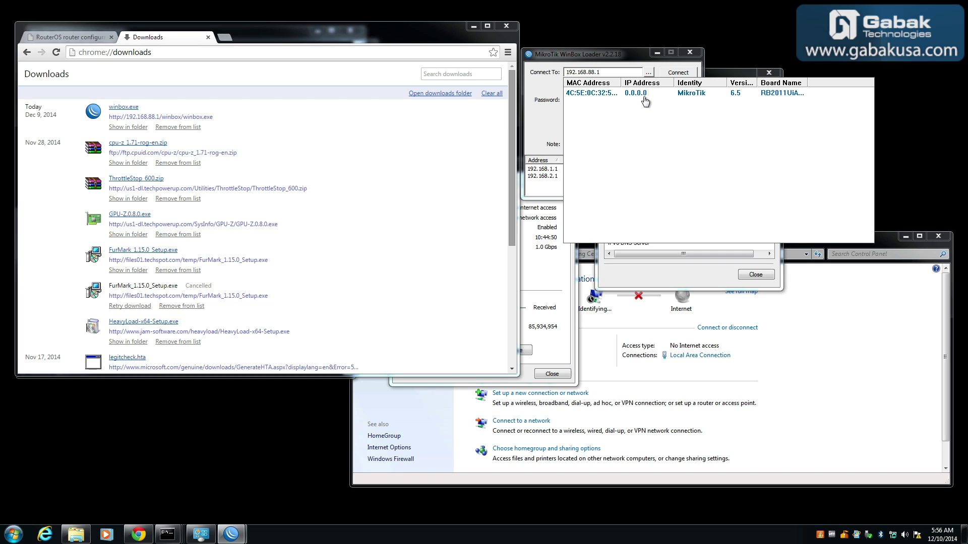
left_click(599, 95)
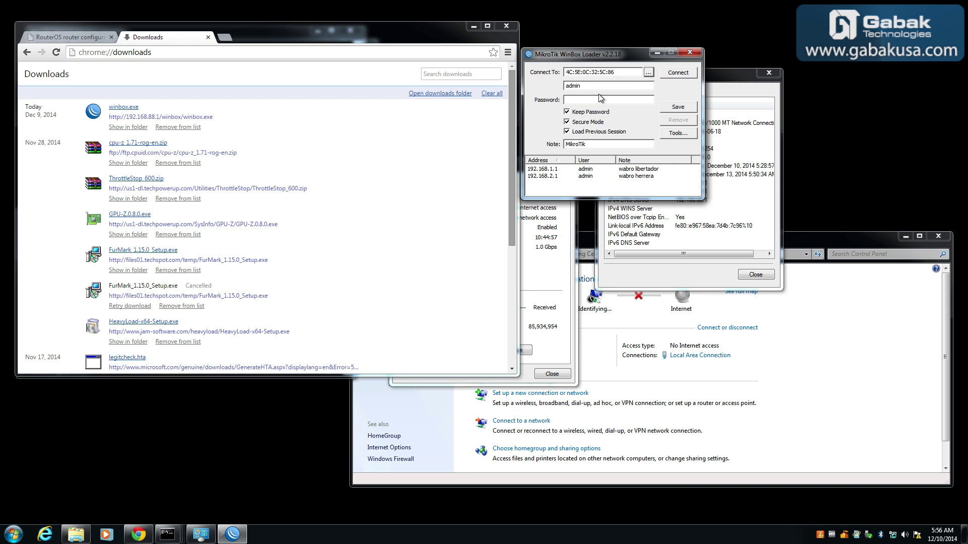
left_click(683, 74)
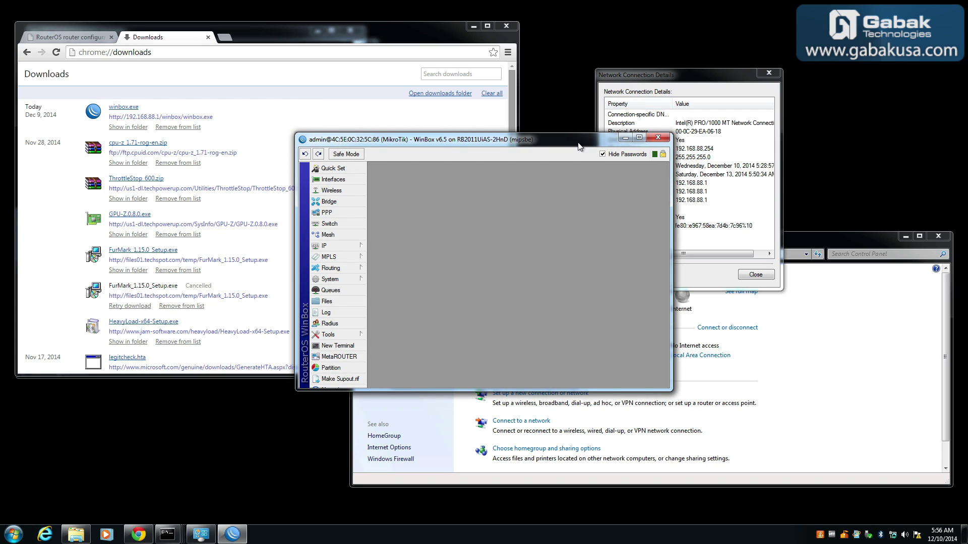
double_click(579, 143)
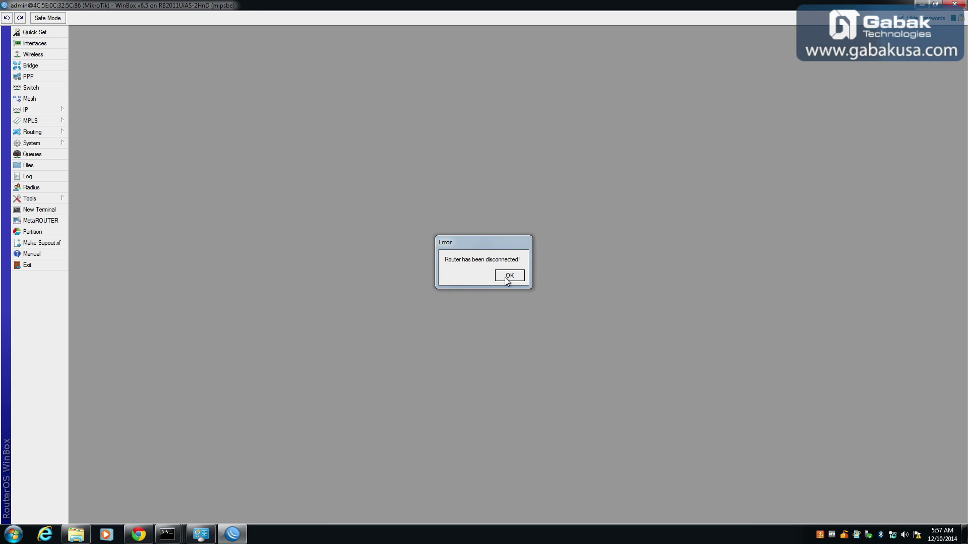
After the disconnect error, relaunch WinBox and reconnect by MAC address with the window maximized.
left_click(508, 276)
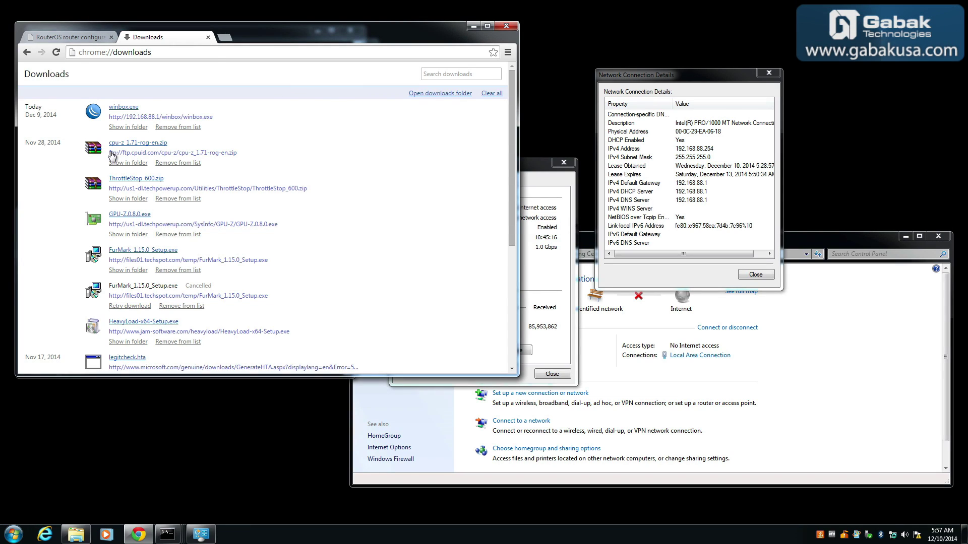
left_click(121, 109)
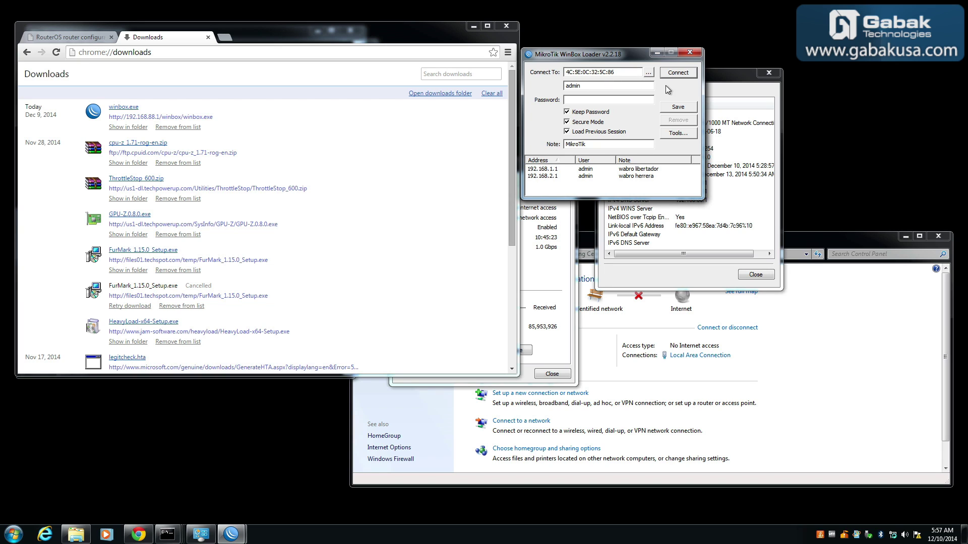
left_click(678, 73)
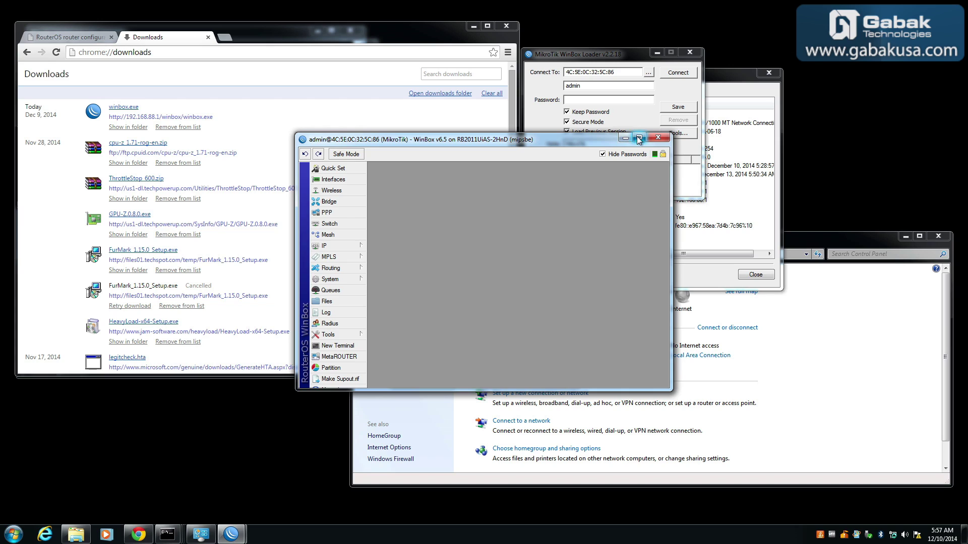
left_click(634, 137)
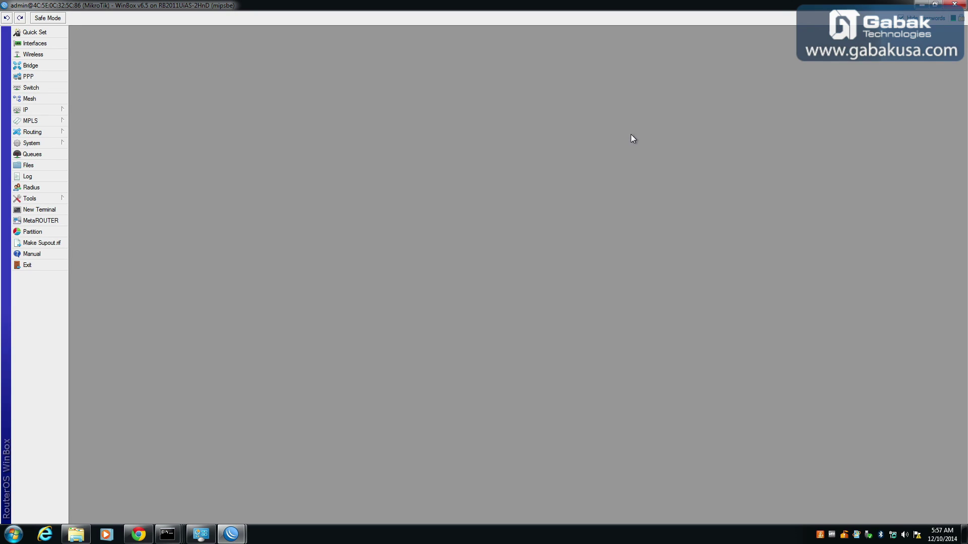
Add the address 192.168.2.1/24 on interface ether10 in IP > Addresses.
left_click(32, 112)
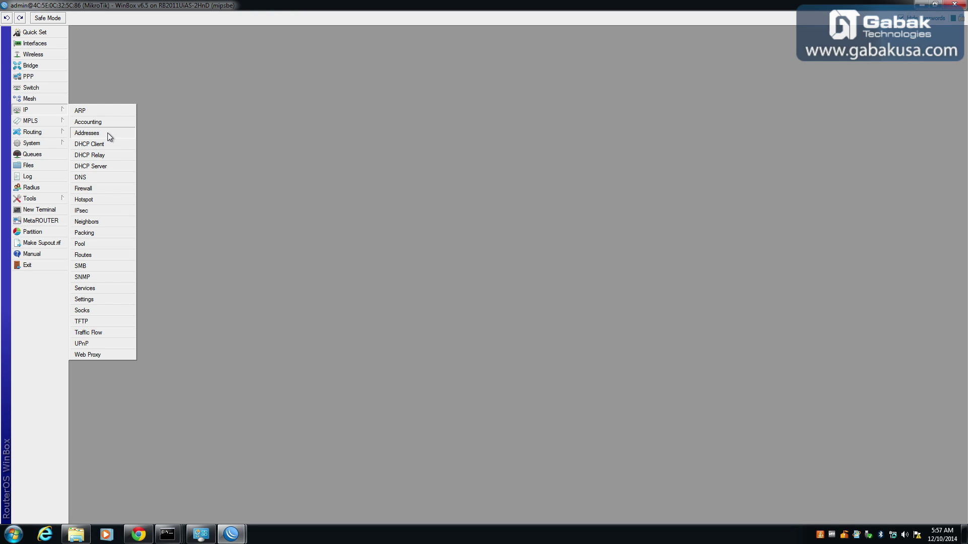
left_click(107, 132)
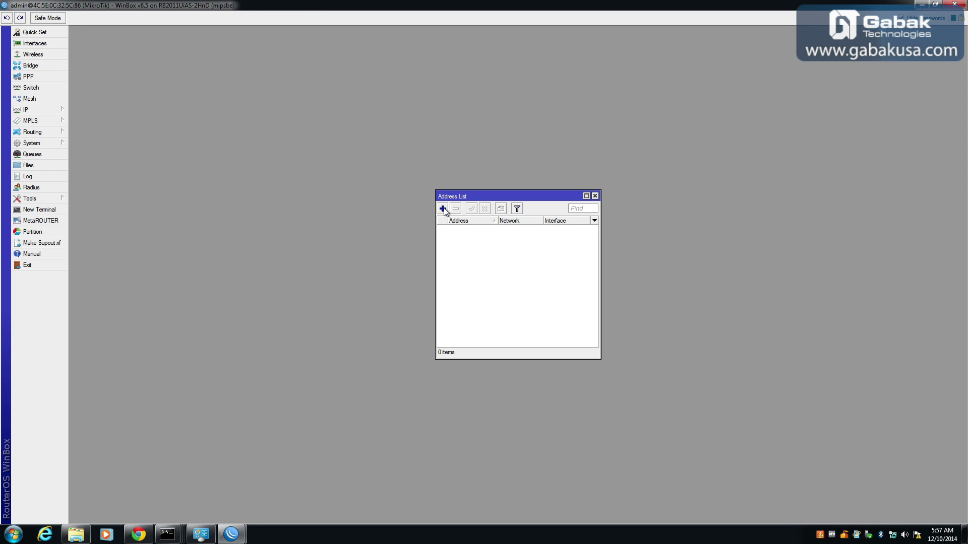
left_click(443, 208)
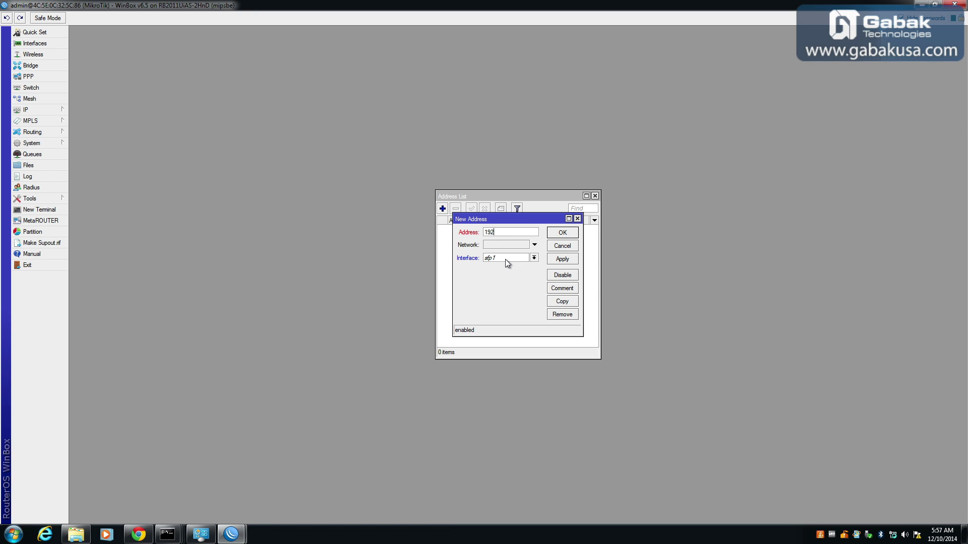
type("192.168.2.1/24")
left_click(534, 258)
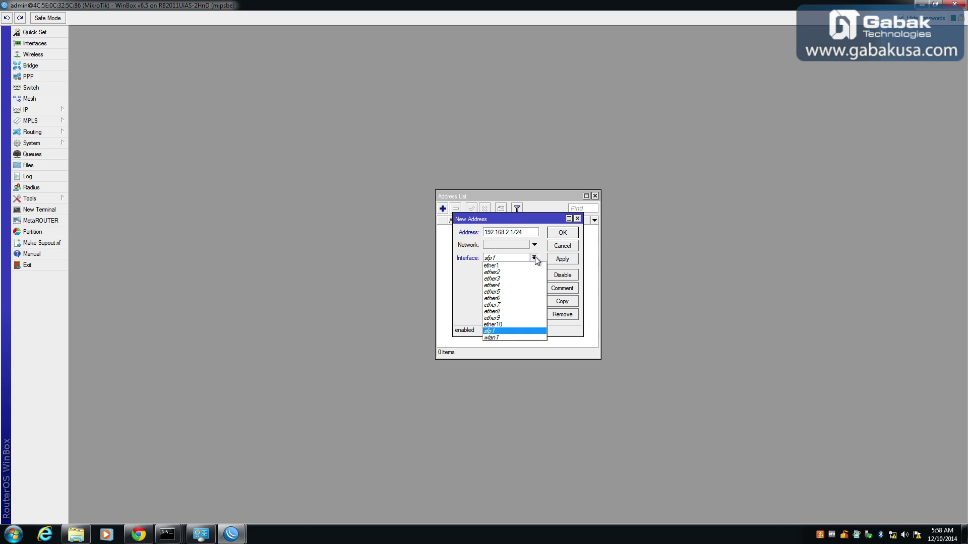
left_click(523, 323)
left_click(560, 259)
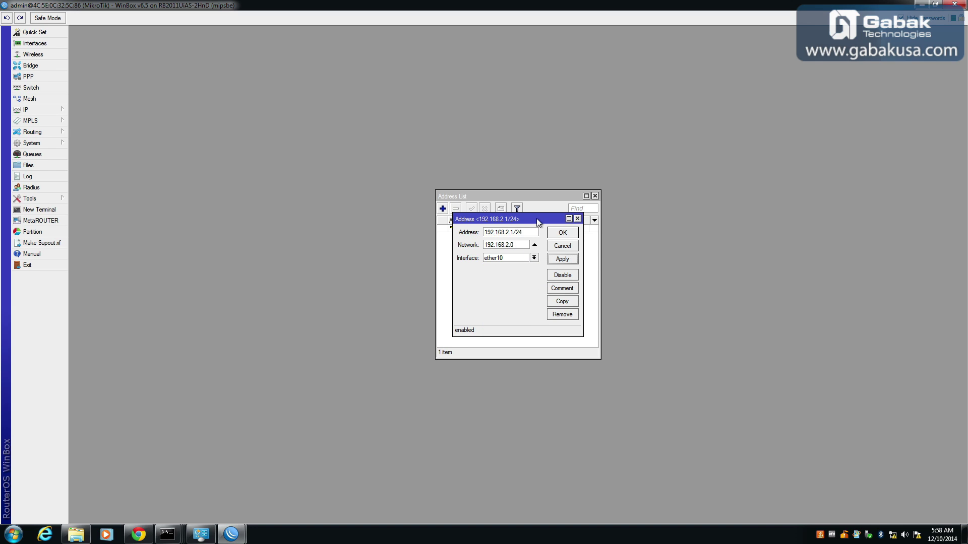
left_click_drag(536, 218, 748, 151)
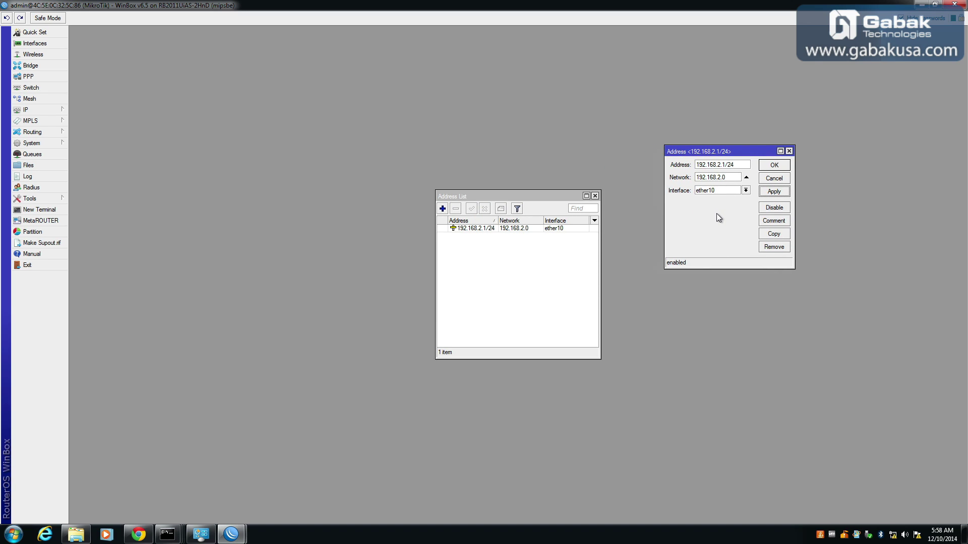
left_click(746, 190)
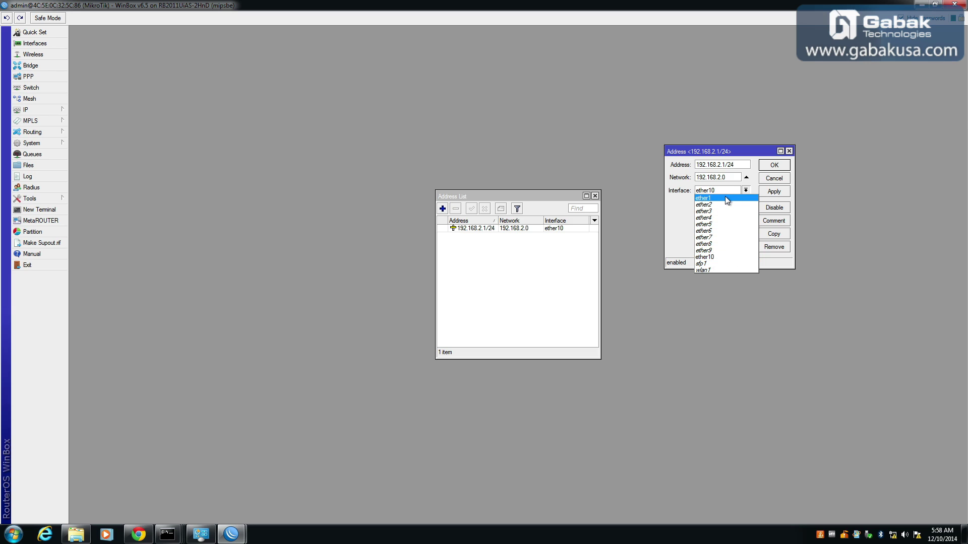
left_click(676, 215)
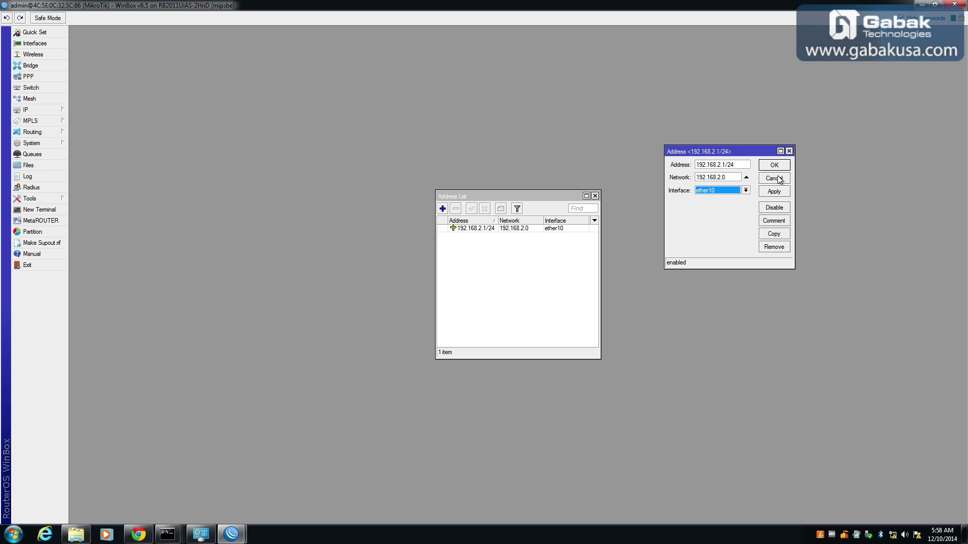
left_click(781, 166)
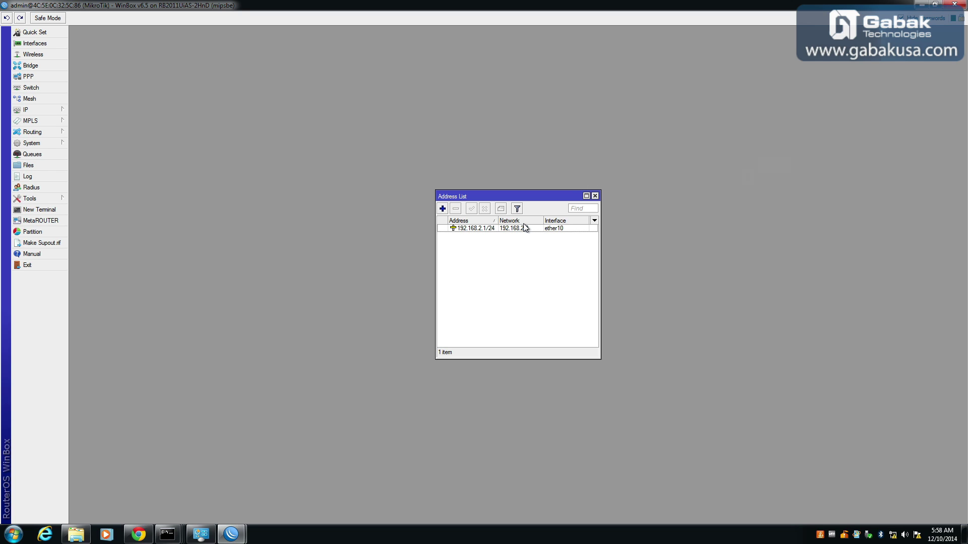
Create a new bridge with the default name bridge1.
left_click(30, 65)
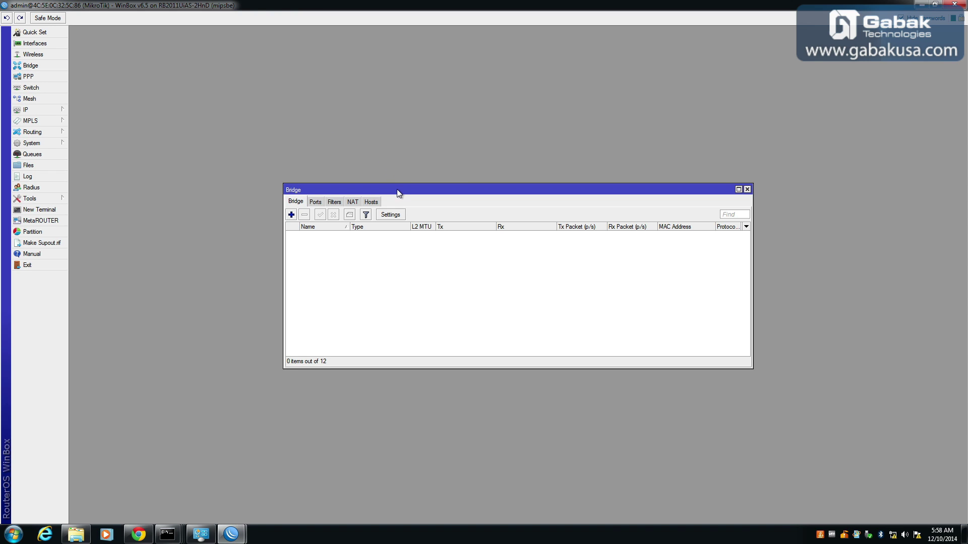
left_click_drag(396, 190, 188, 38)
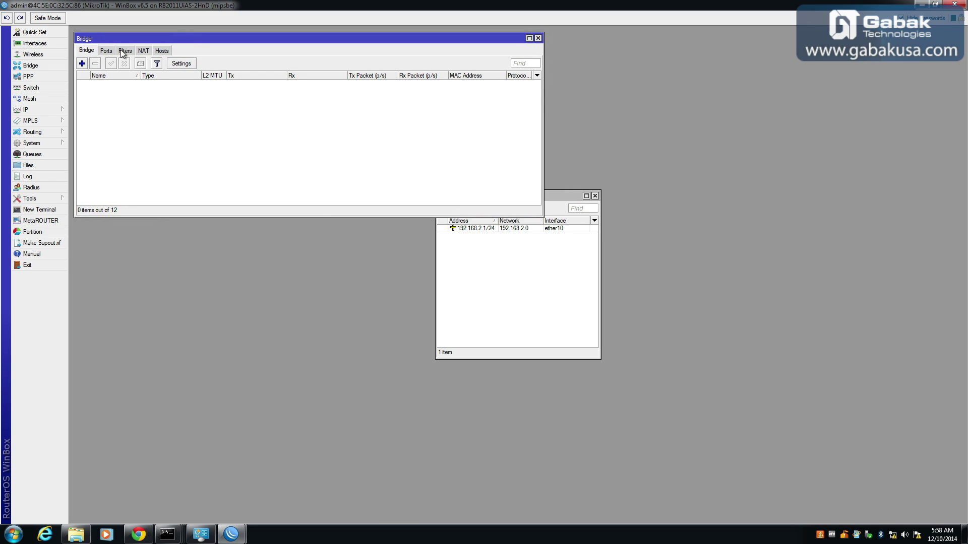
left_click(82, 64)
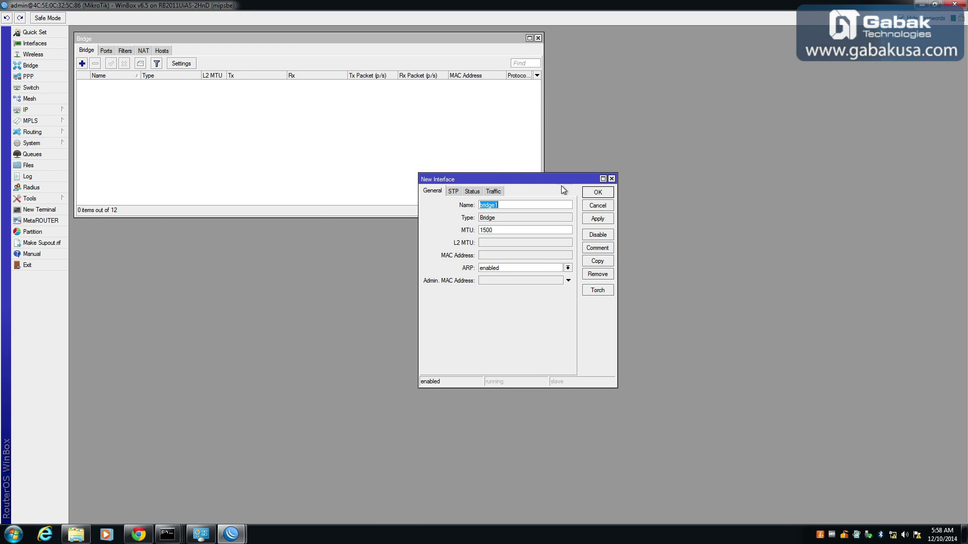
left_click(508, 203)
left_click(597, 192)
Add ether10 and ether5 as ports of bridge1.
left_click(102, 51)
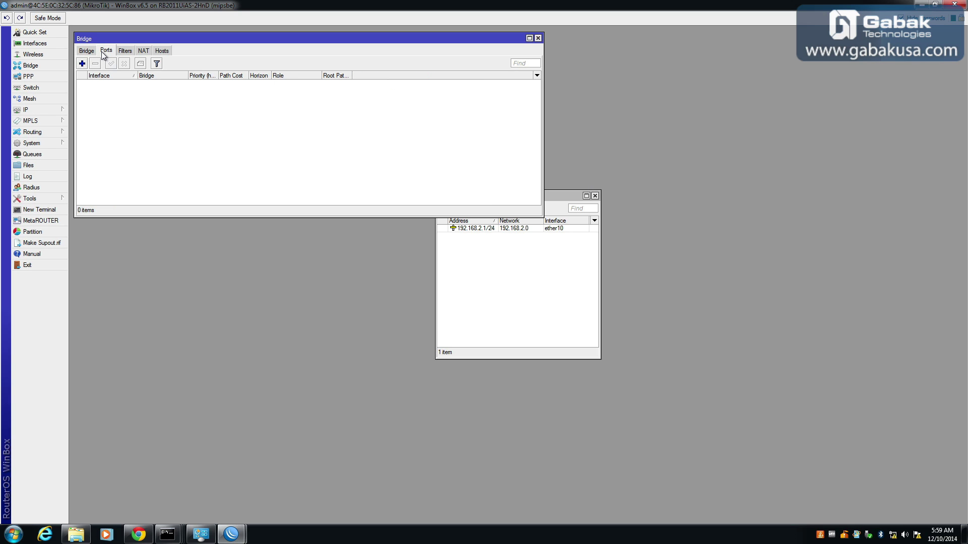
left_click(81, 64)
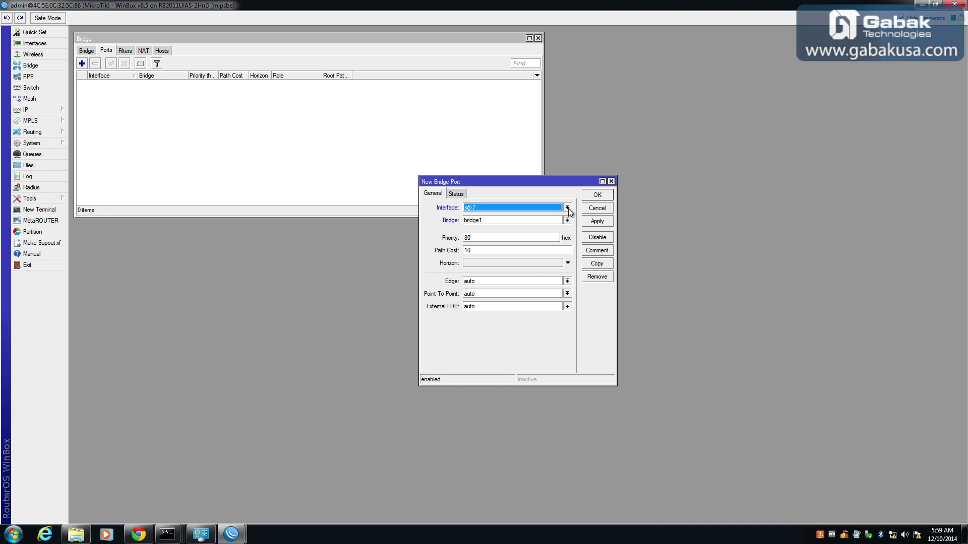
left_click(567, 208)
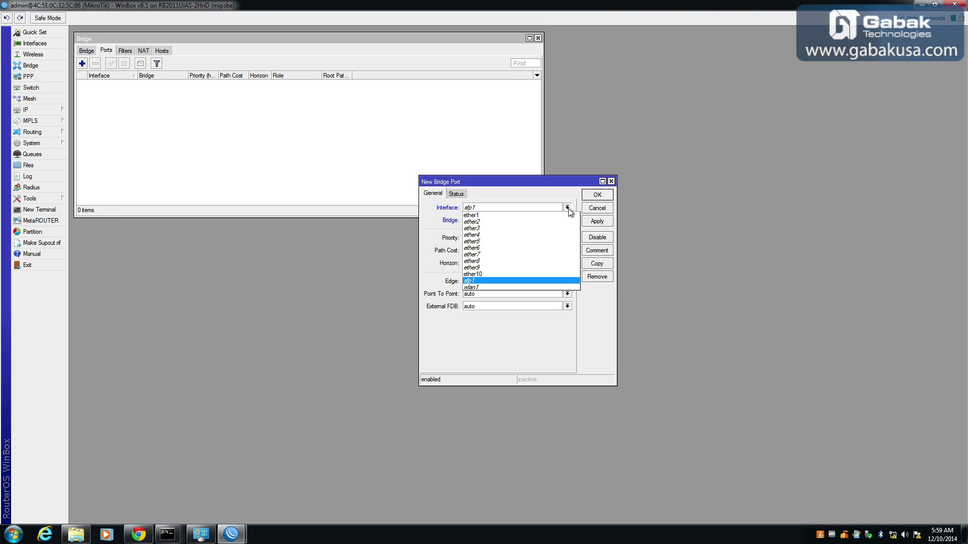
left_click(546, 274)
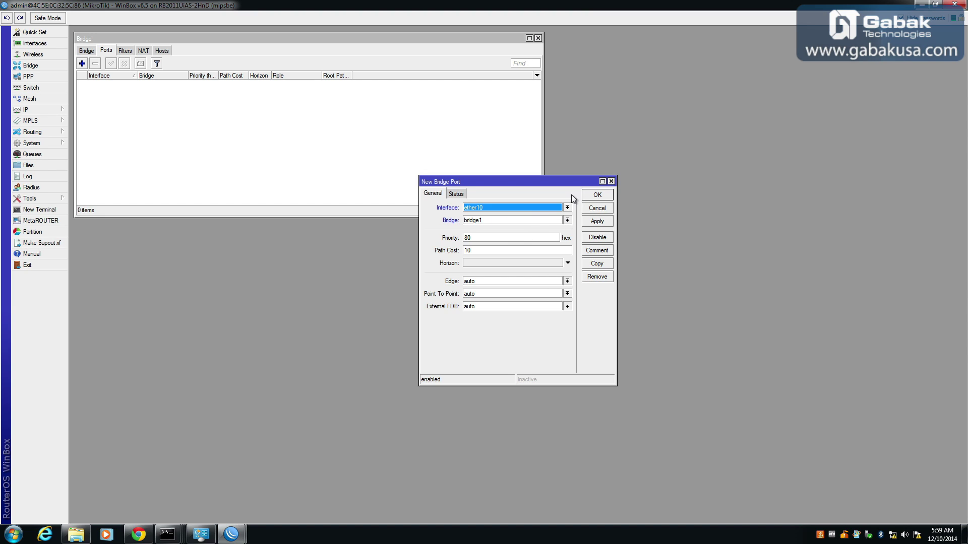
left_click(595, 194)
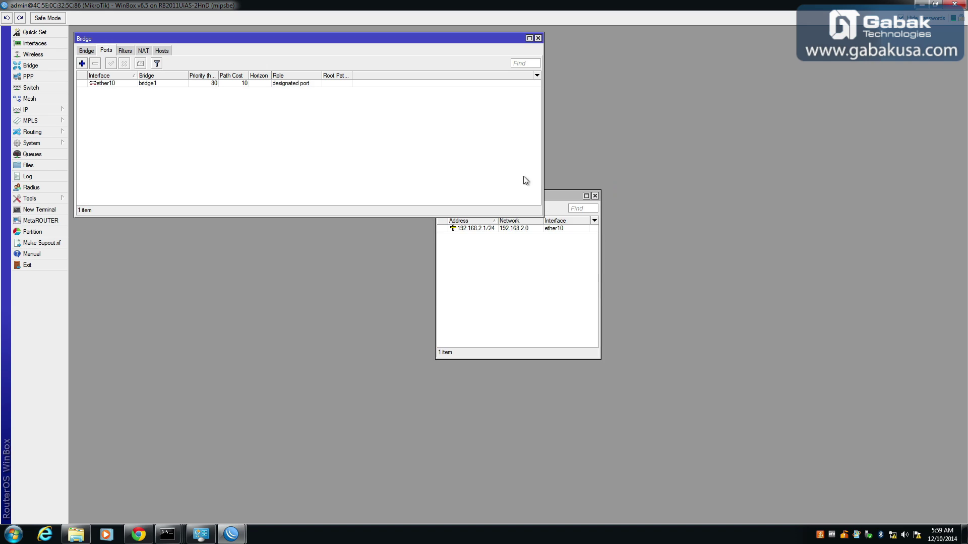
left_click(82, 64)
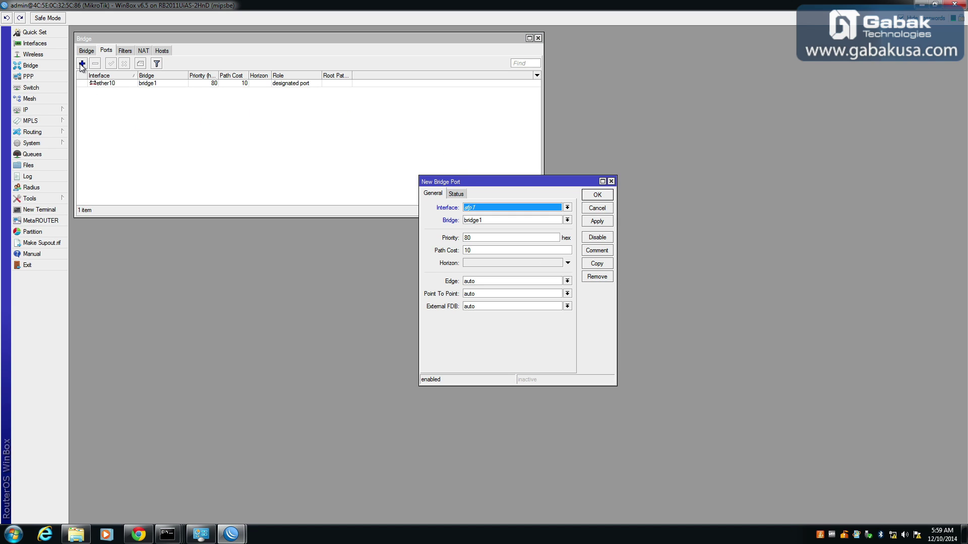
left_click(567, 207)
left_click(561, 268)
left_click(597, 195)
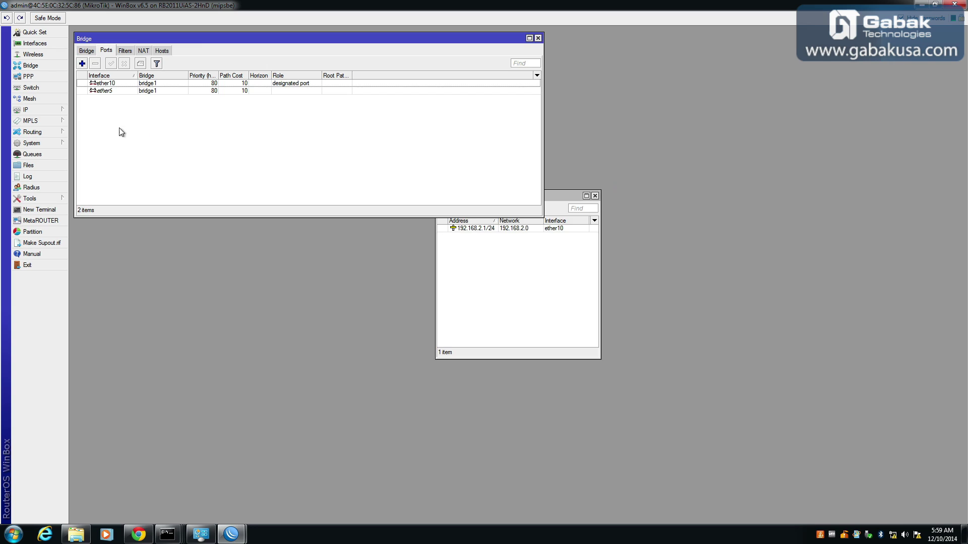
Add ether8 and wlan1 as further ports of bridge1.
left_click(81, 64)
left_click(492, 210)
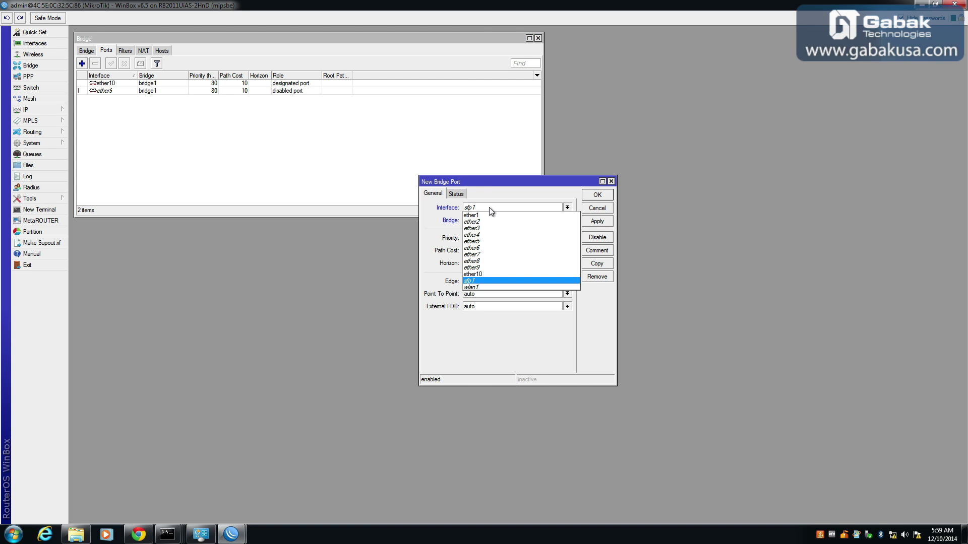
left_click(497, 263)
left_click(597, 195)
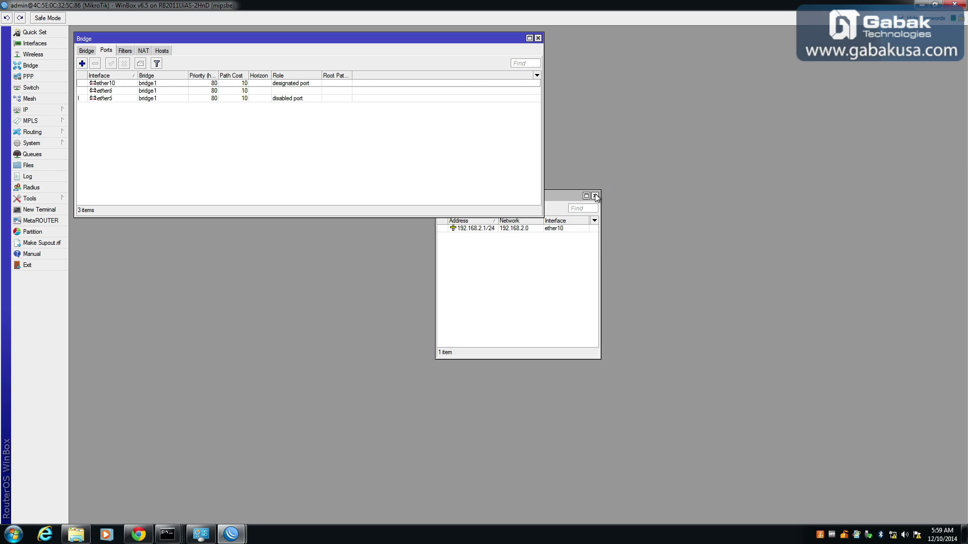
left_click(82, 63)
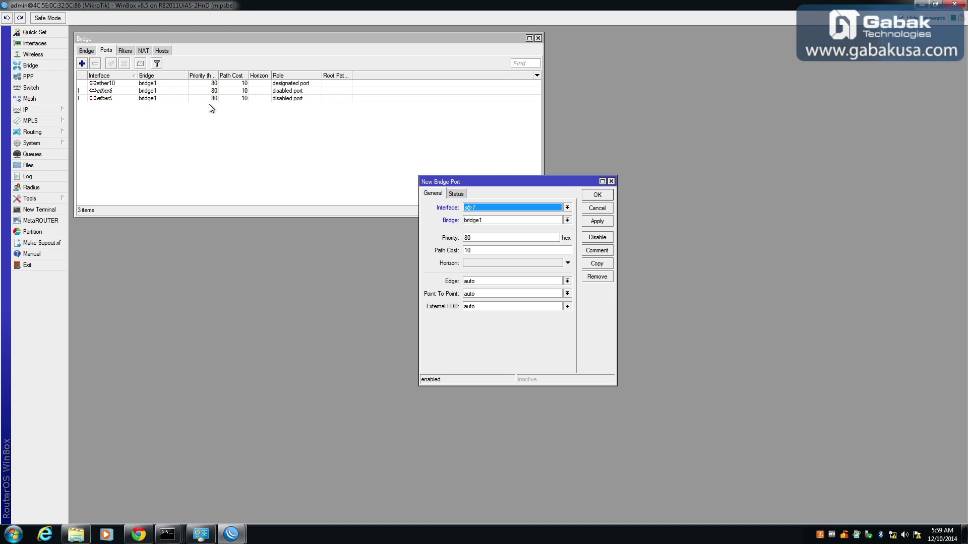
left_click(567, 208)
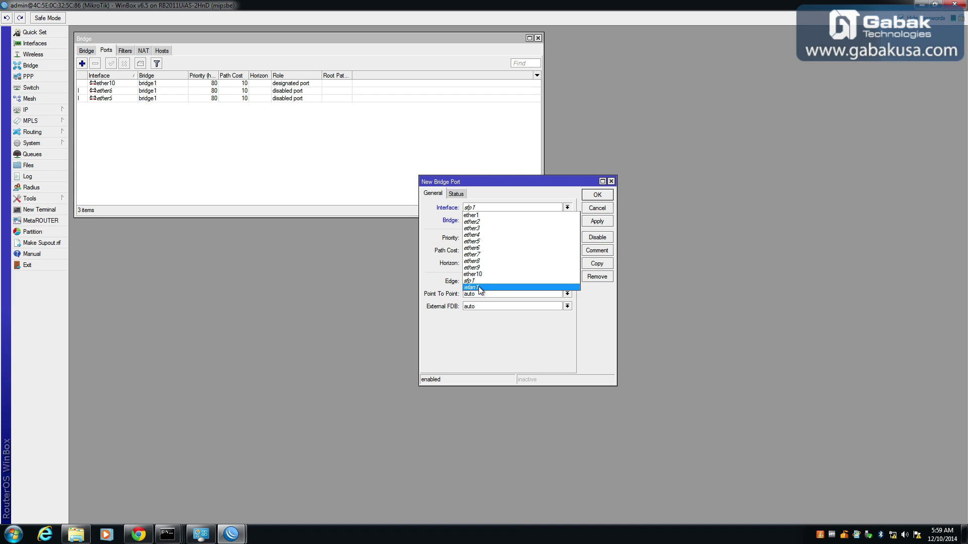
left_click(480, 288)
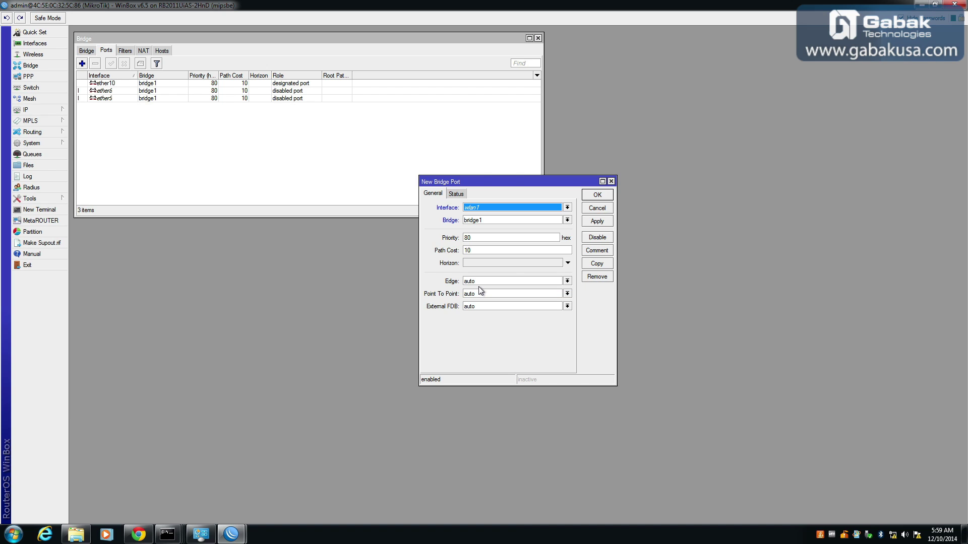
left_click(598, 195)
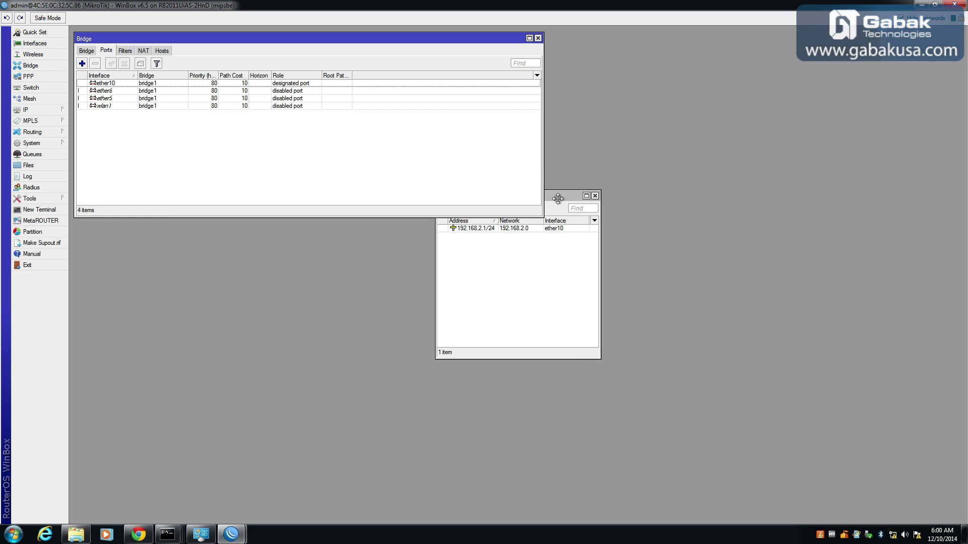
left_click_drag(556, 195, 689, 235)
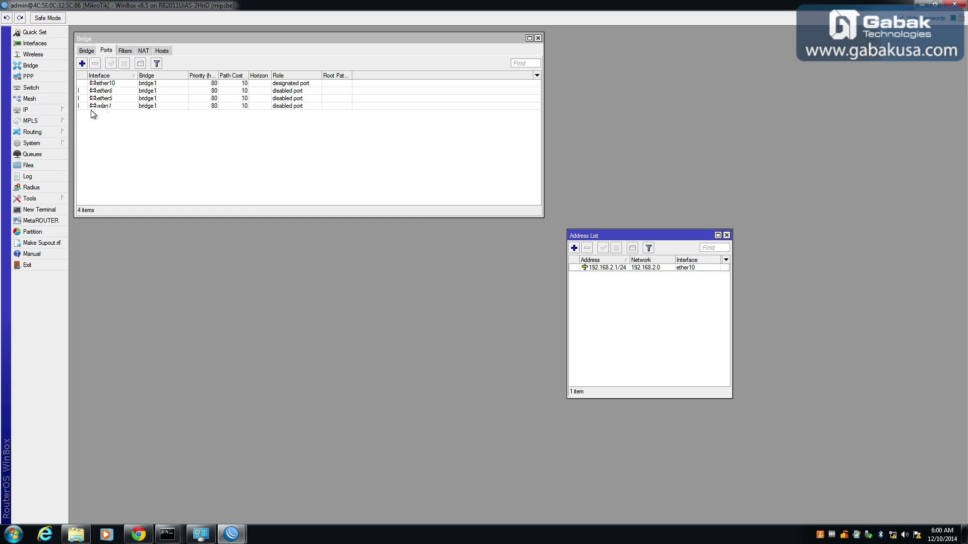
left_click(46, 112)
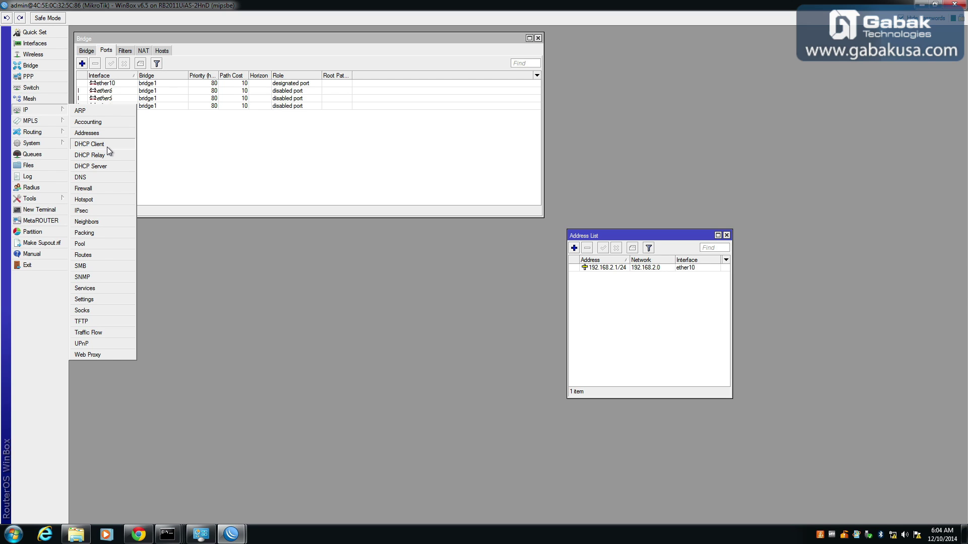
Add a DHCP client on ether1, which binds the address 192.168.1.148/24.
left_click(107, 146)
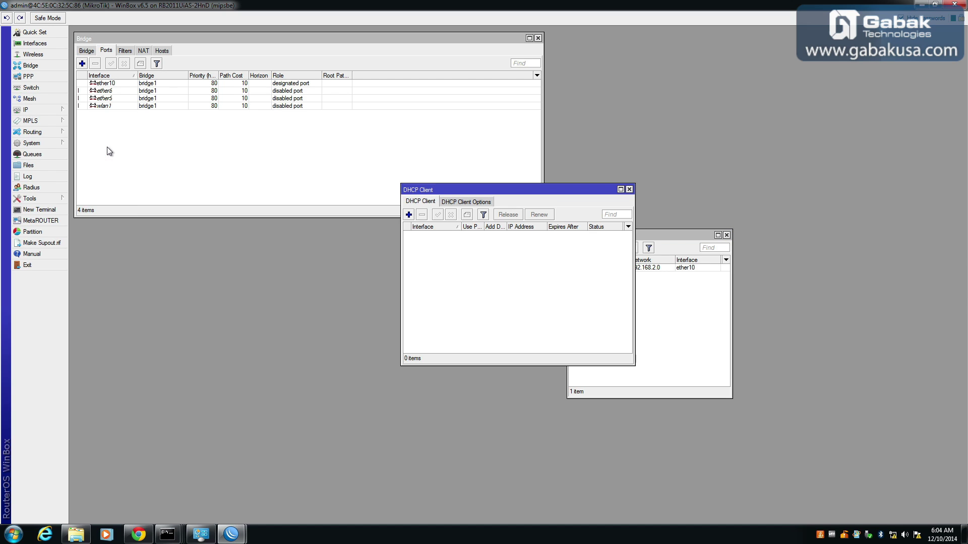
left_click_drag(455, 194, 317, 280)
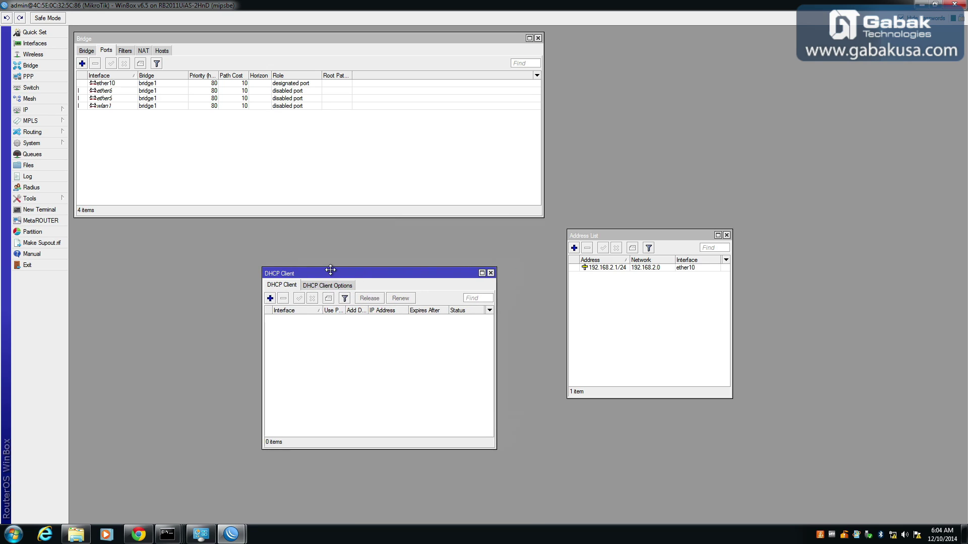
left_click(271, 299)
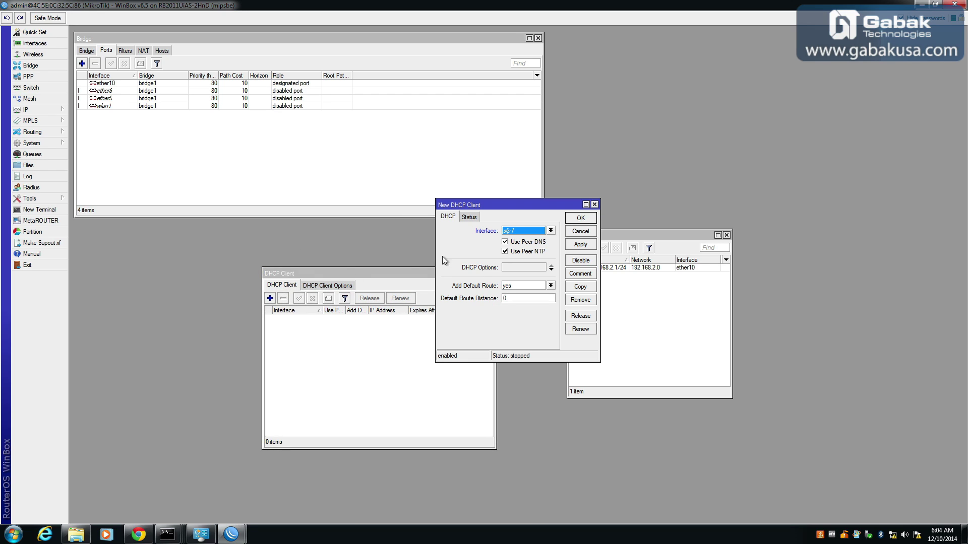
left_click(551, 231)
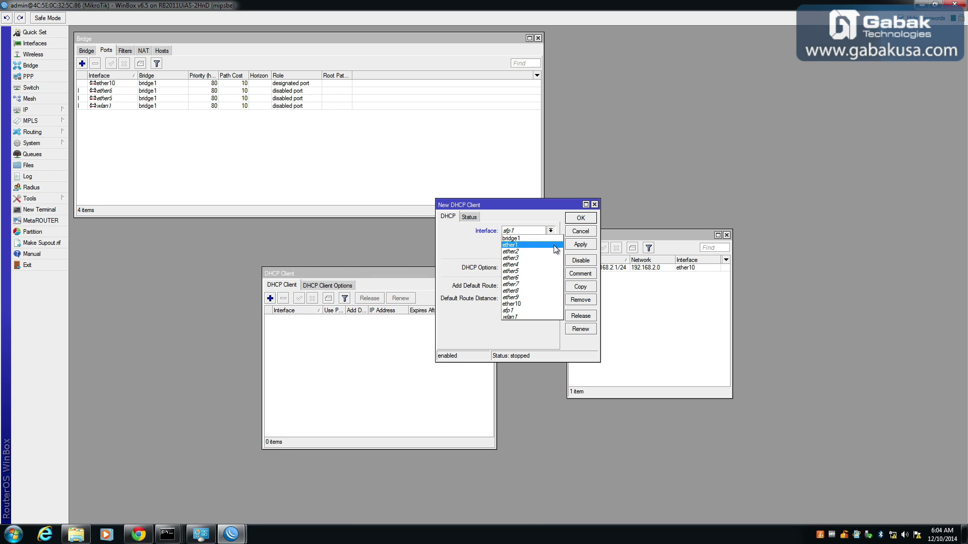
left_click(548, 245)
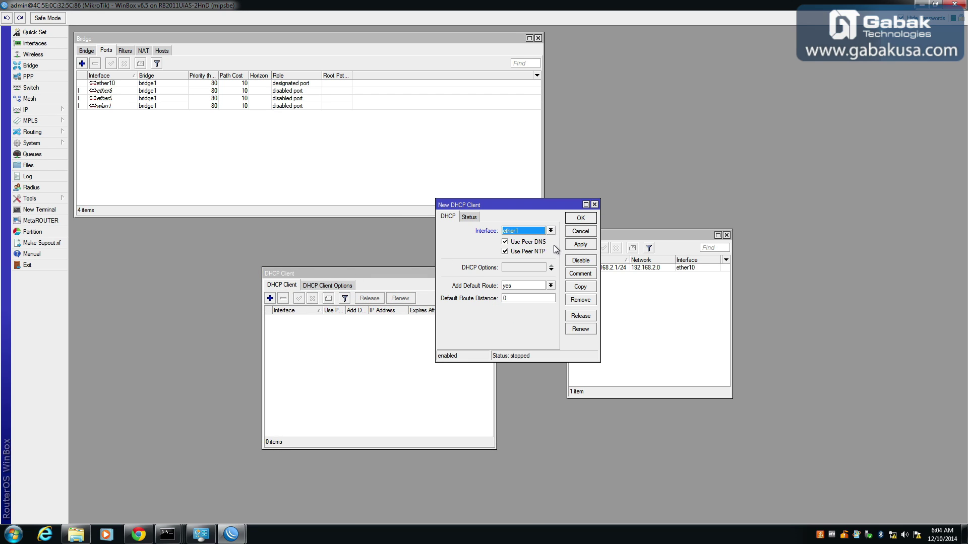
left_click(587, 248)
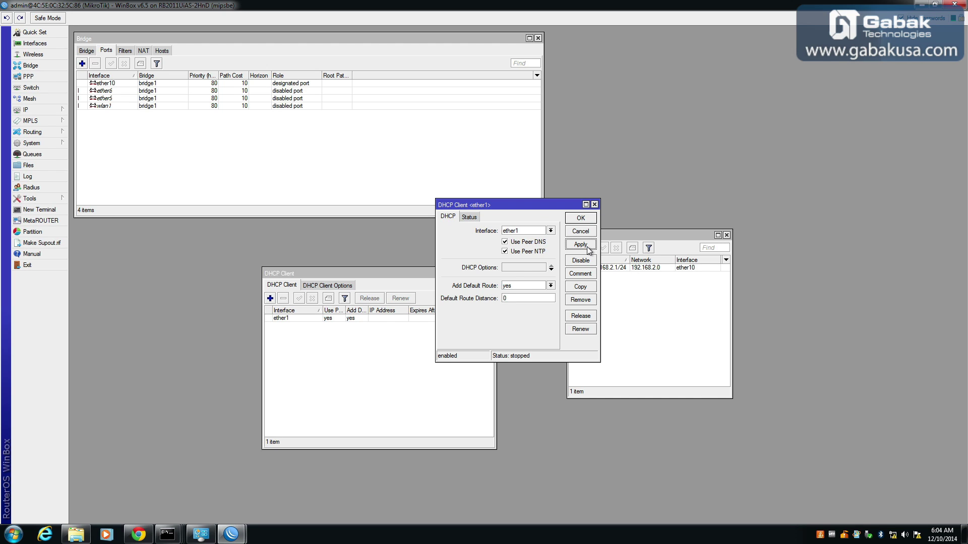
left_click(581, 218)
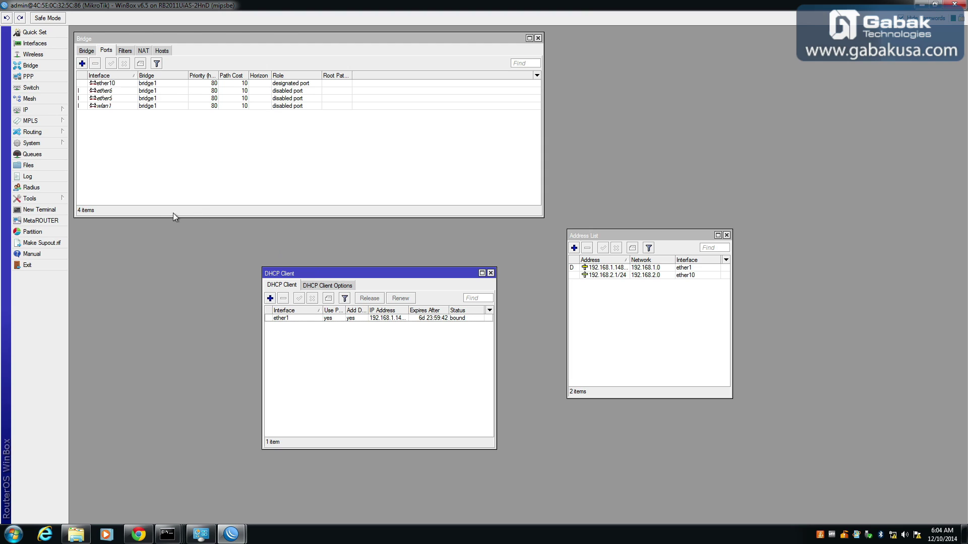
left_click(54, 111)
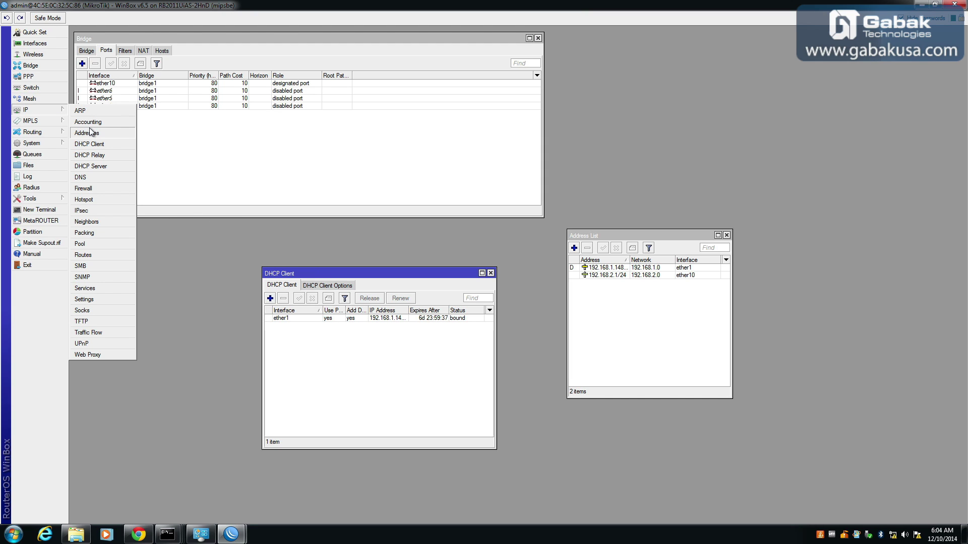
Enable Allow Remote Requests in the DNS settings, with dynamic server 10.0.0.2.
left_click(101, 179)
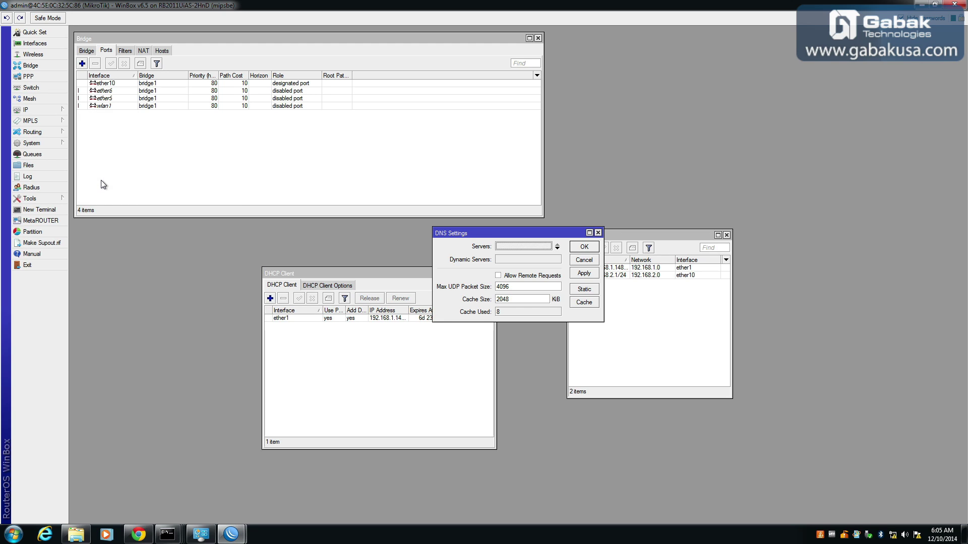
left_click(536, 276)
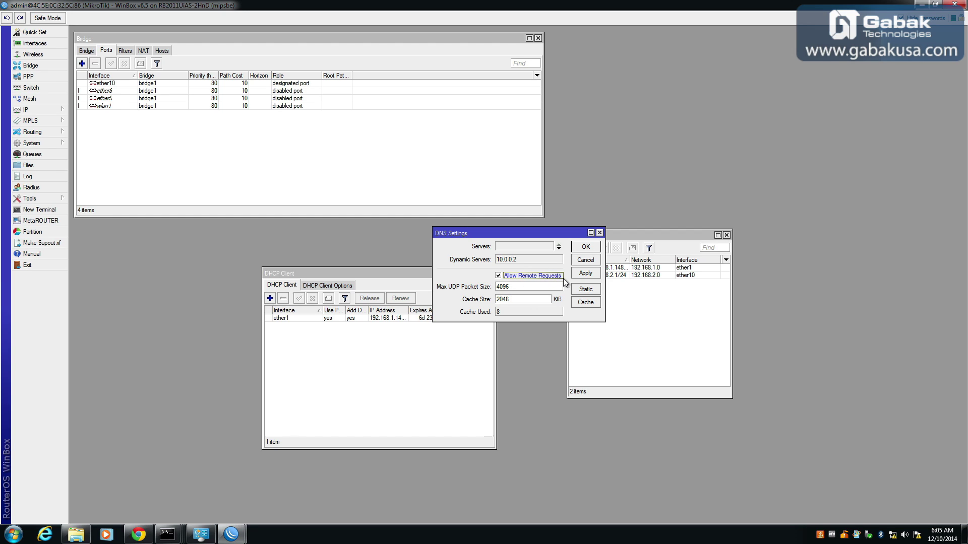
left_click(586, 274)
left_click(590, 248)
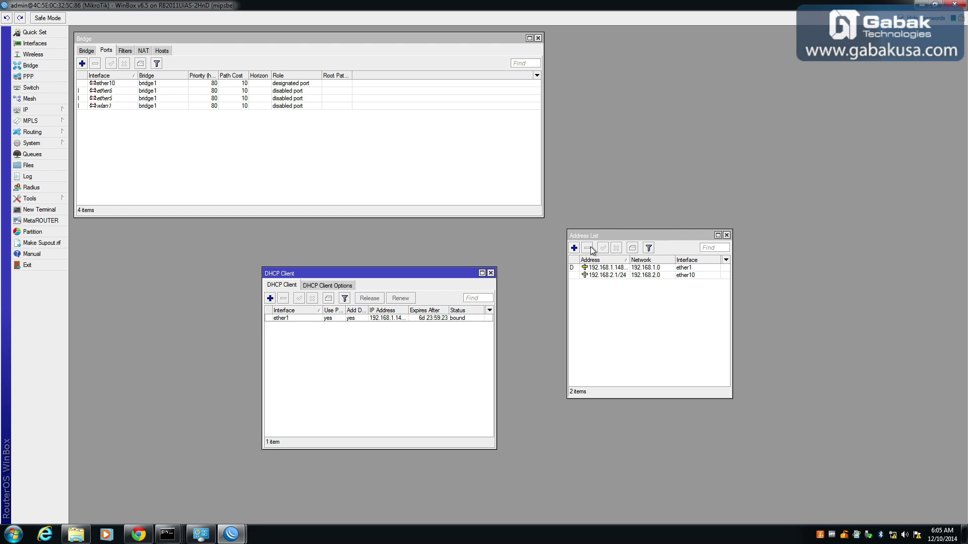
left_click(56, 110)
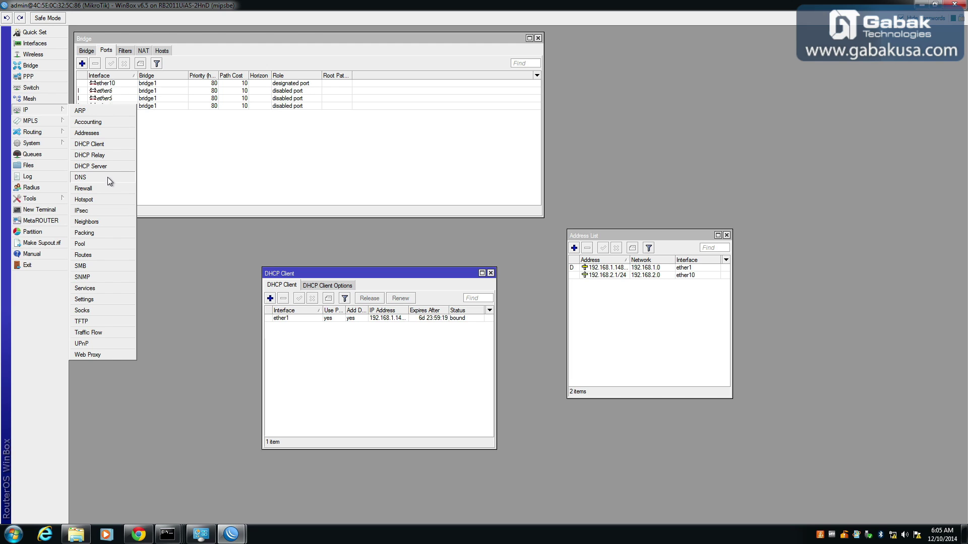
Run DHCP Setup from the DHCP Server list, accepting bridge1, 192.168.2.0/24 and gateway 192.168.2.1.
left_click(120, 171)
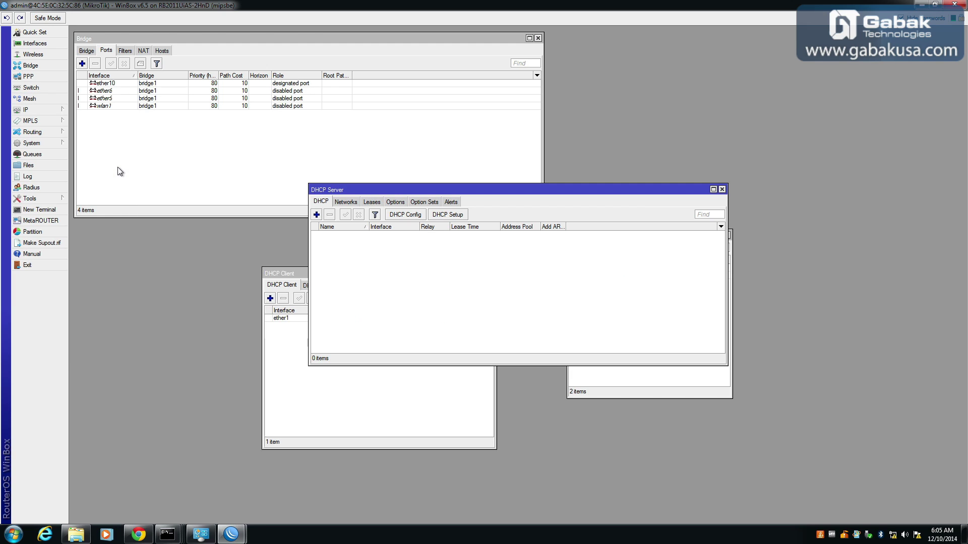
left_click_drag(396, 192, 209, 234)
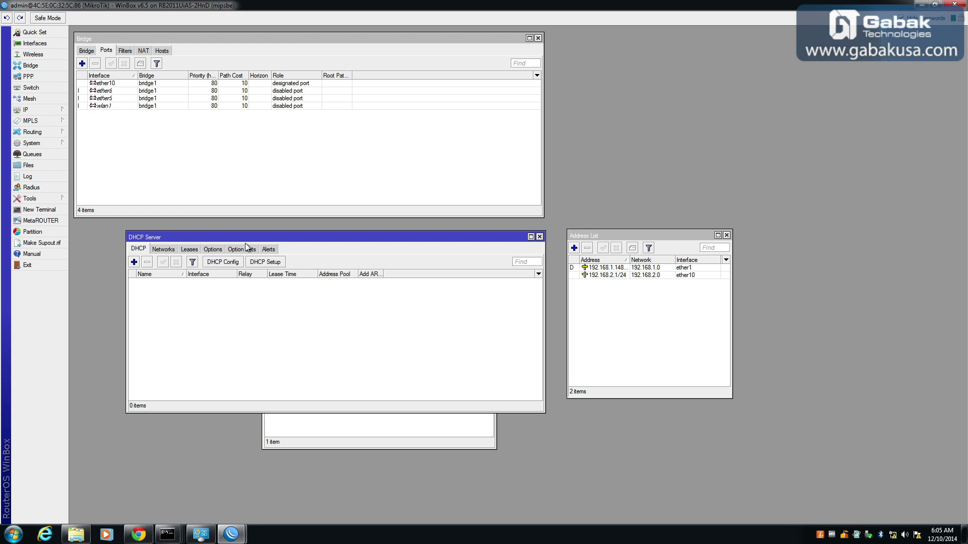
left_click(265, 262)
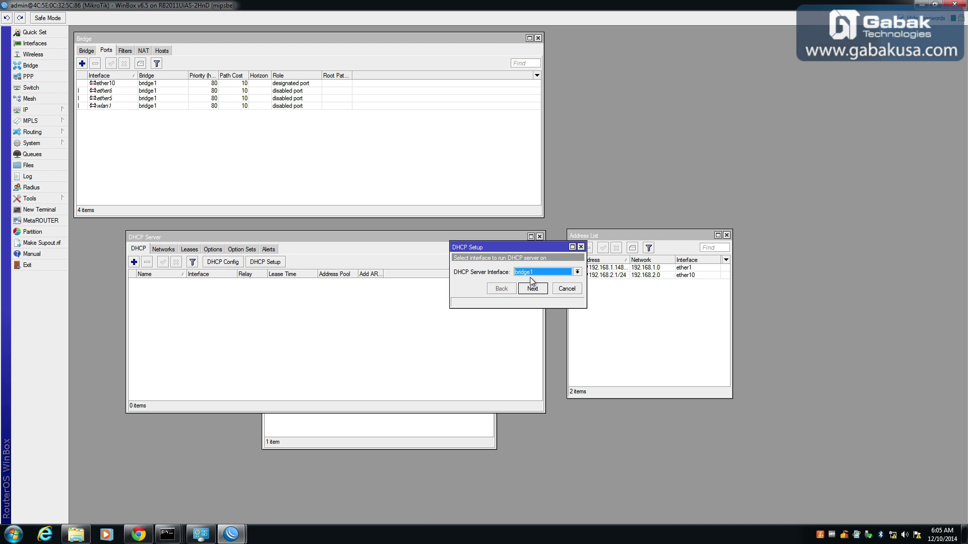
left_click(535, 291)
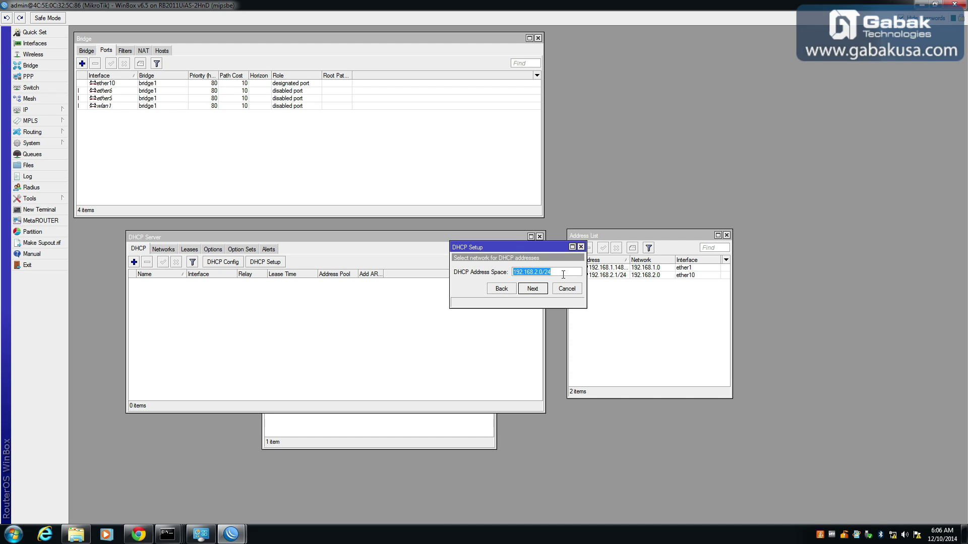
left_click(534, 289)
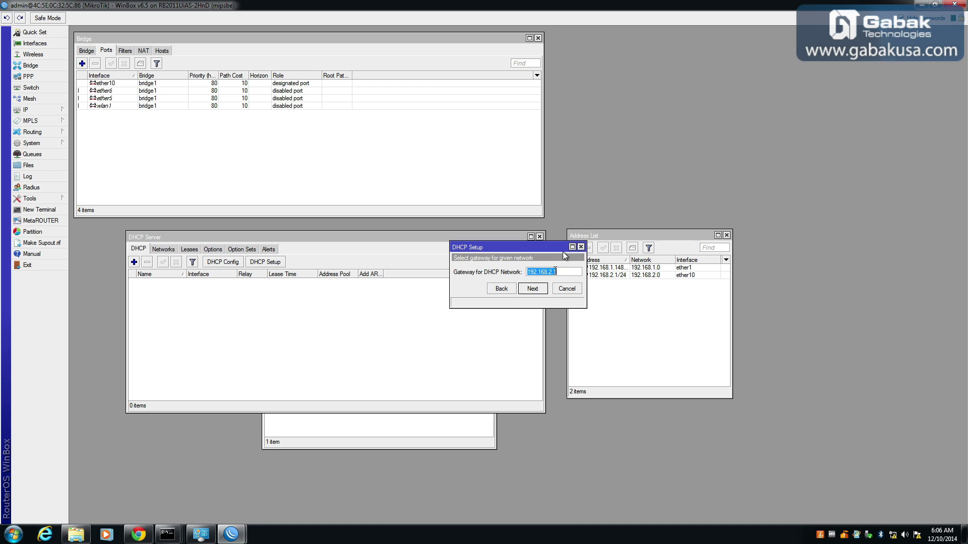
left_click(533, 289)
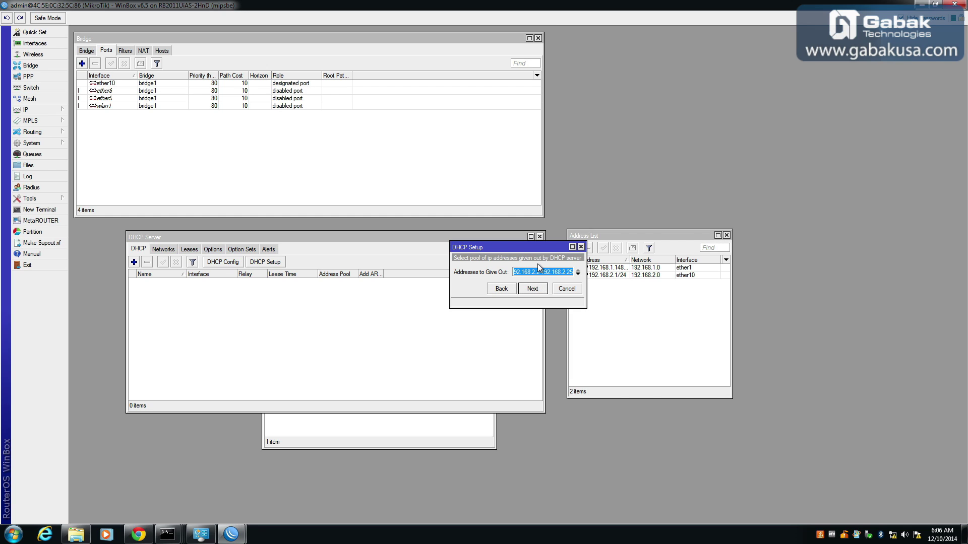
left_click(534, 272)
Edit the 192.168.2.x addresses-to-give-out pool range and accept it.
key("Left")
key("shift+Left")
key("shift+Left")
key("shift+Left")
key("shift+Left")
key("shift+Left")
key("shift+Left")
key("shift+Left")
key("shift+Left")
key("shift+Left")
key("shift+Left")
key("shift+Left")
key("shift+Left")
key("Right")
key("End")
key("shift+Left")
key("shift+Left")
key("shift+Left")
type("100")
key("Left")
key("Left")
key("Left")
type("00")
key("End")
key("shift+Left")
key("shift+Left")
key("shift+Left")
type("254")
left_click(531, 290)
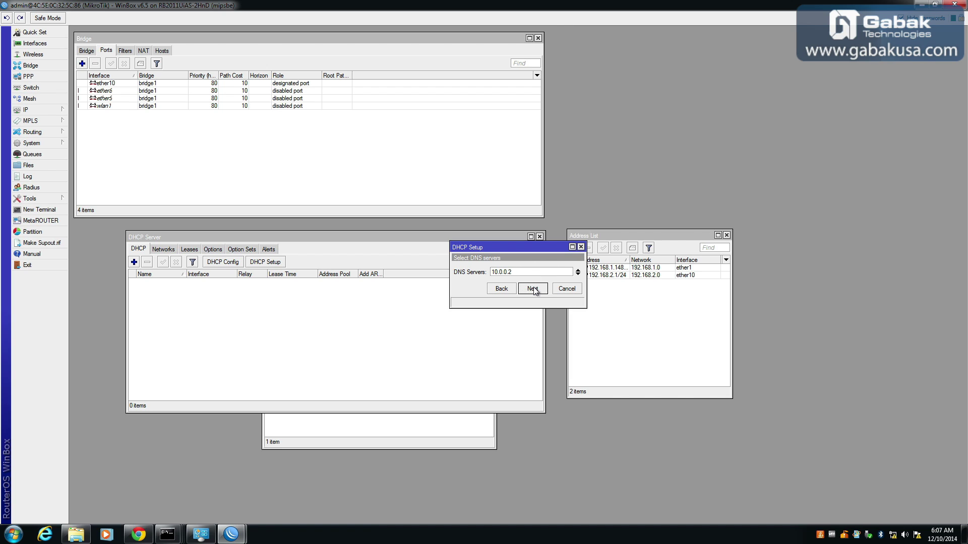
Accept DNS server 10.0.0.2 and the lease time, finish setup, and select dhcp1.
left_click(533, 289)
left_click(533, 289)
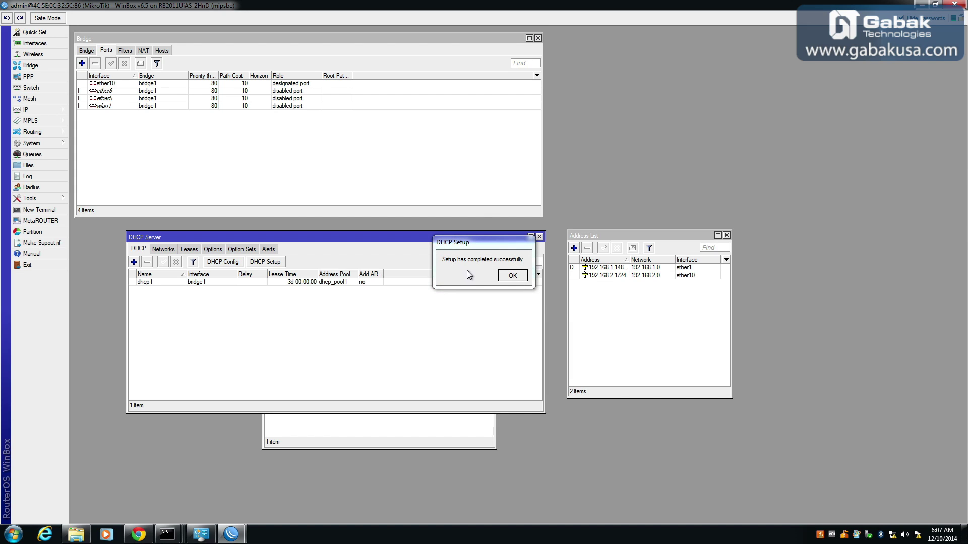
left_click(510, 275)
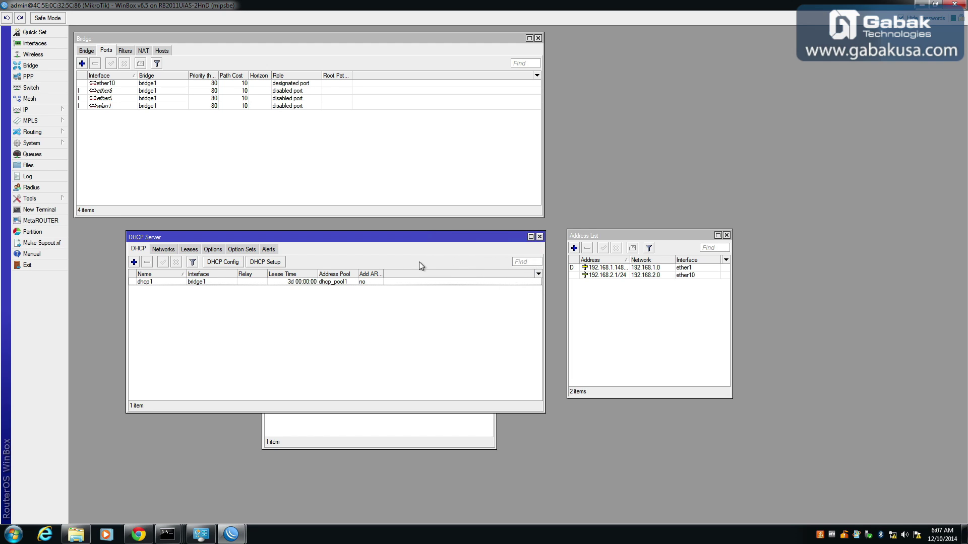
left_click(217, 280)
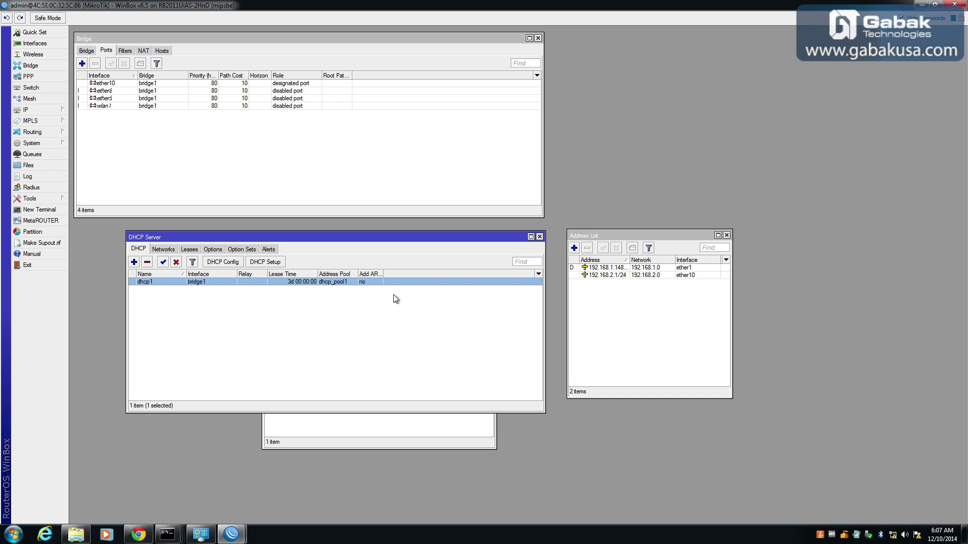
Create a new firewall NAT rule with out-interface ether1.
left_click(31, 110)
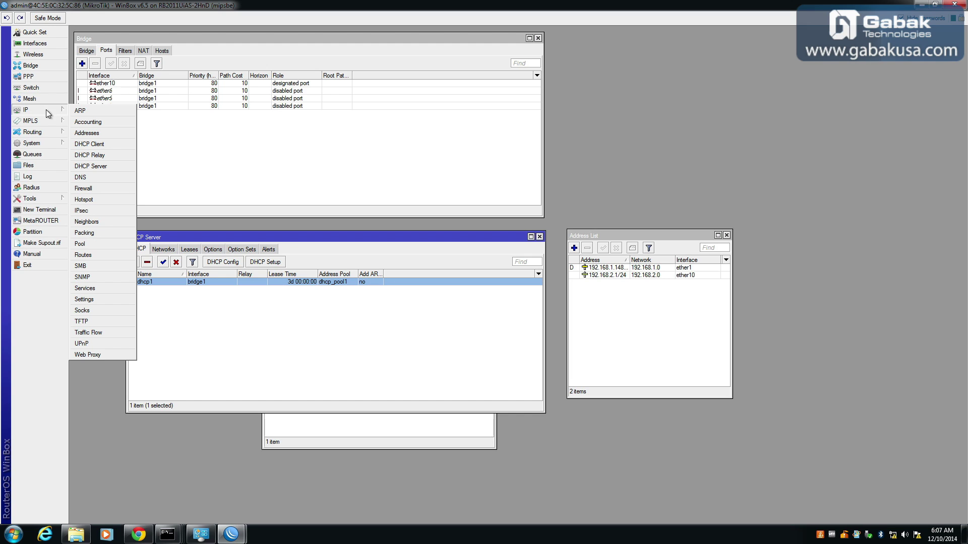
left_click(117, 188)
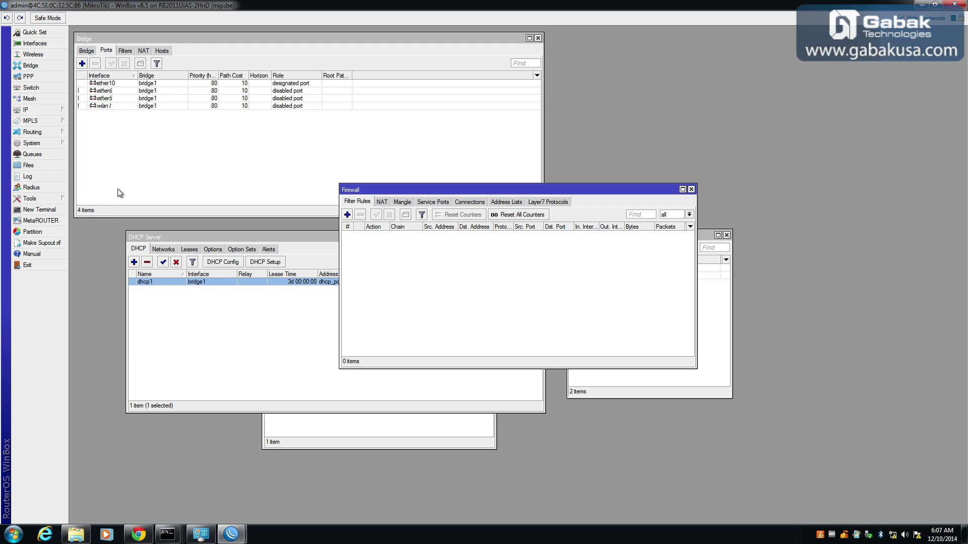
left_click(382, 202)
left_click(347, 216)
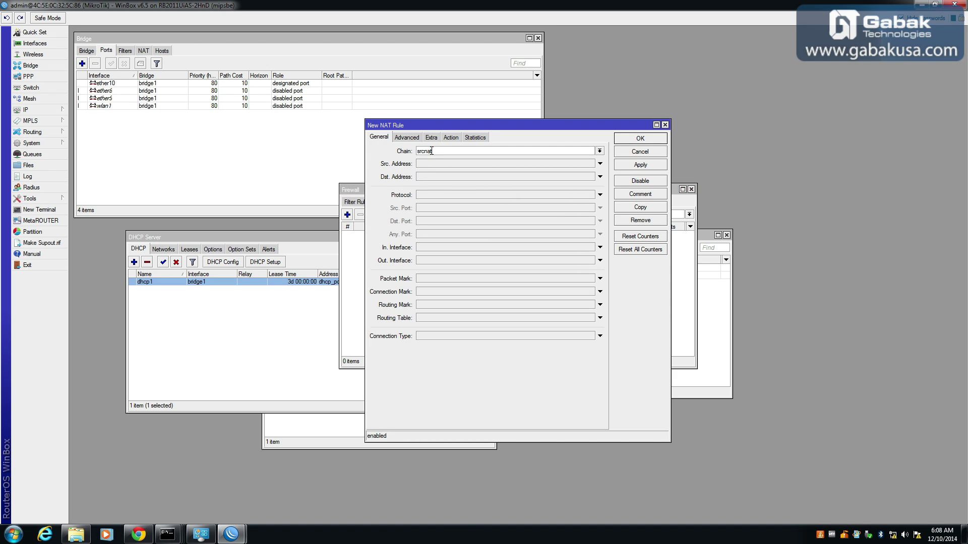
left_click(601, 262)
left_click(591, 260)
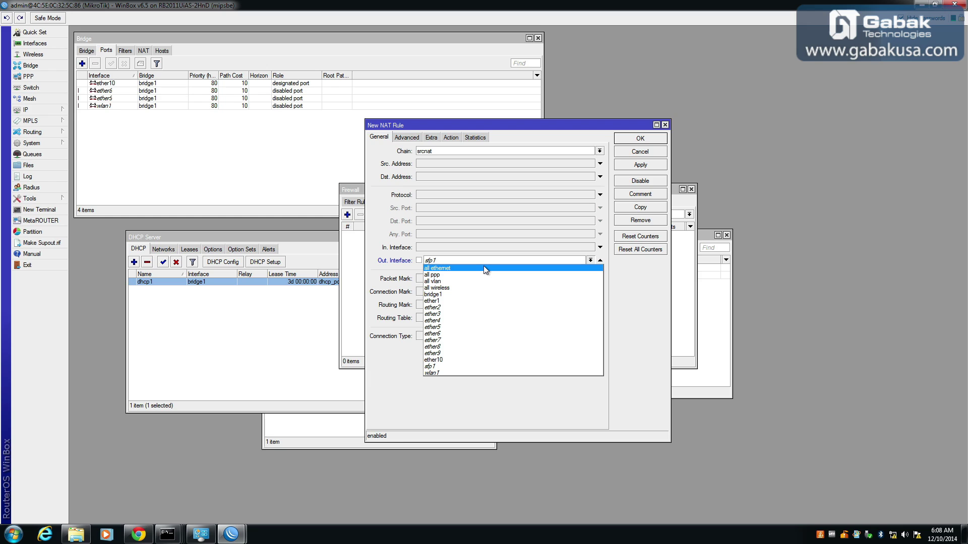
left_click(474, 301)
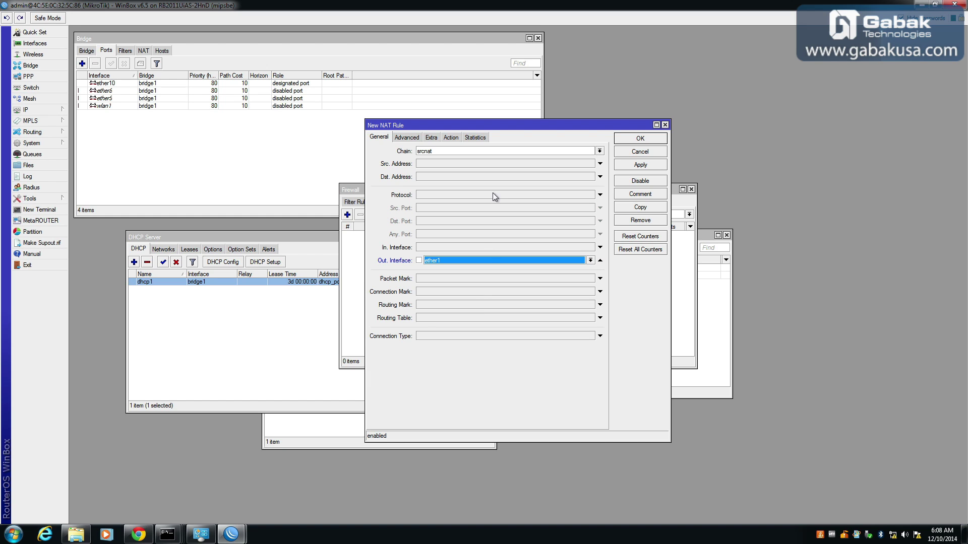
Set the rule's action to masquerade, save it, and close the Firewall window.
left_click(453, 138)
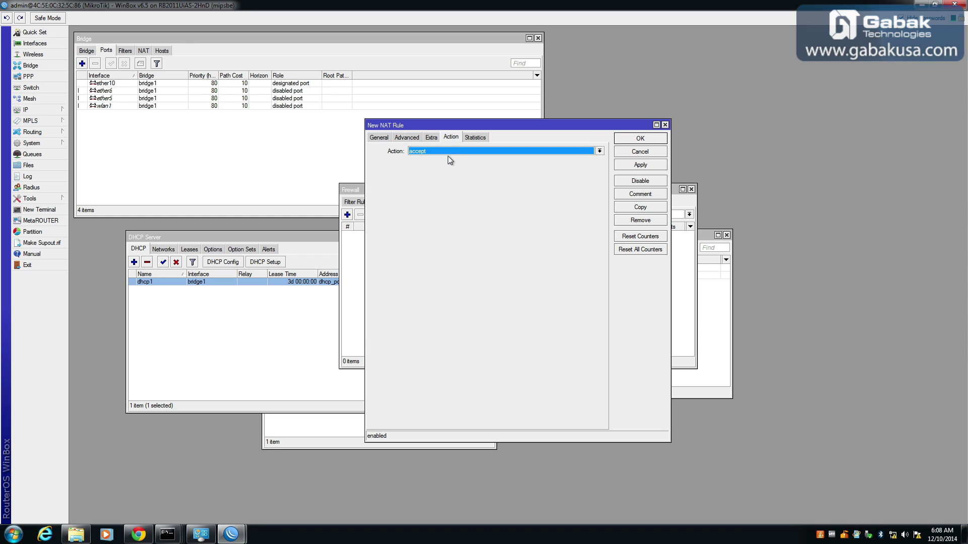
left_click(448, 149)
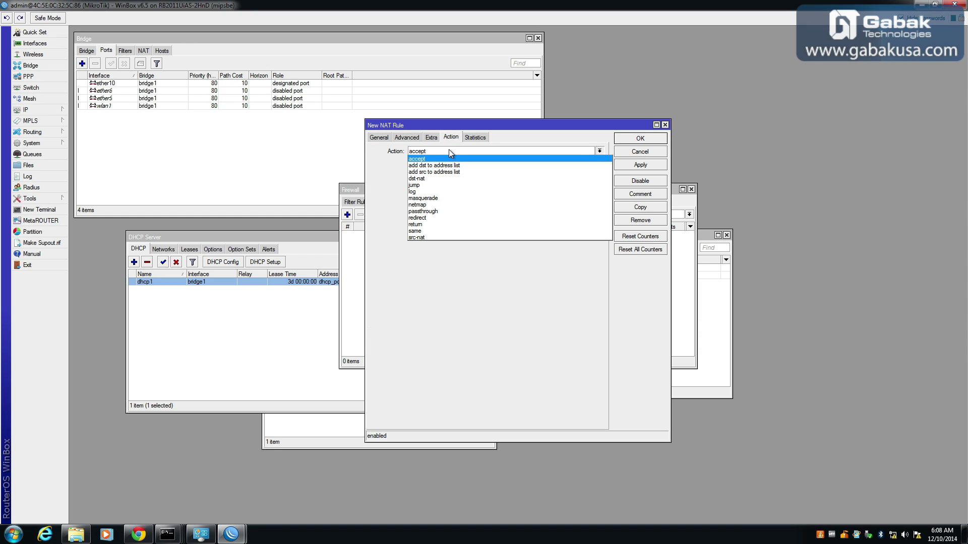
left_click(447, 201)
left_click(628, 140)
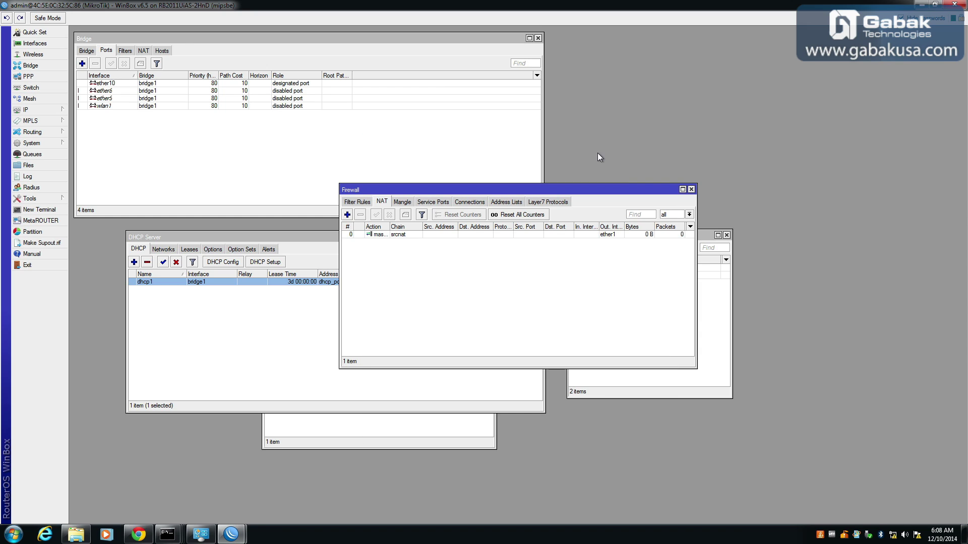
left_click(692, 190)
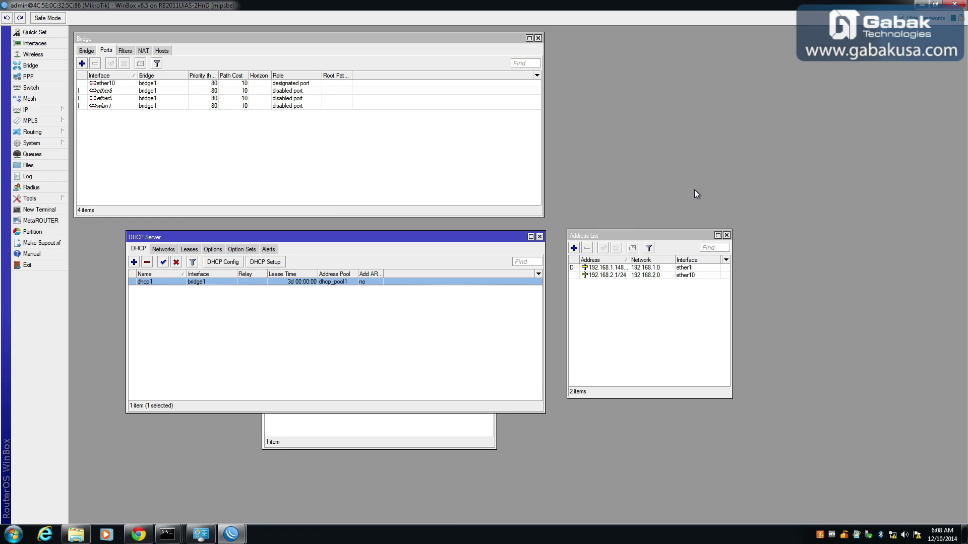
Ping yahoo.com from a new terminal, stopping after 6 replies with 0% loss.
left_click(39, 211)
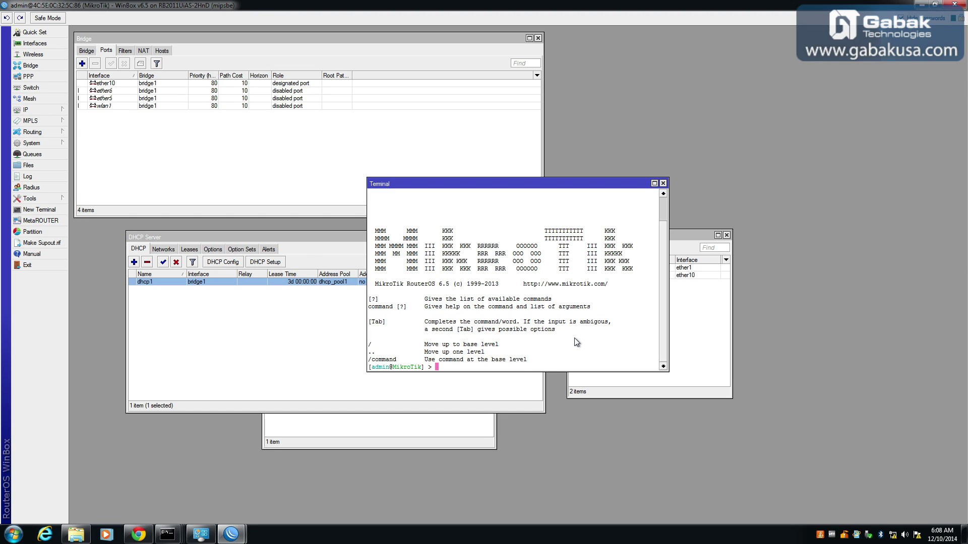
type("ping yahoo.com")
key("Return")
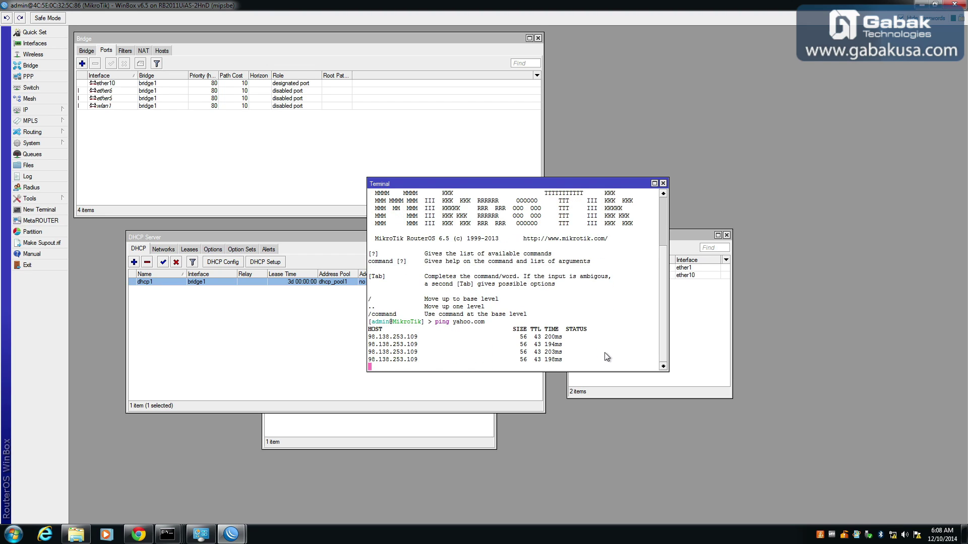
key("ctrl+c")
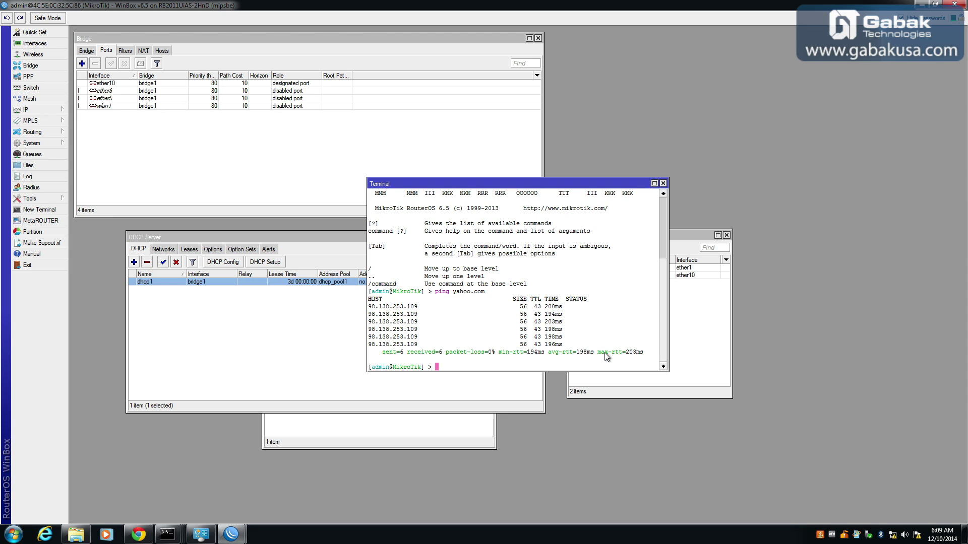
left_click_drag(497, 185, 782, 34)
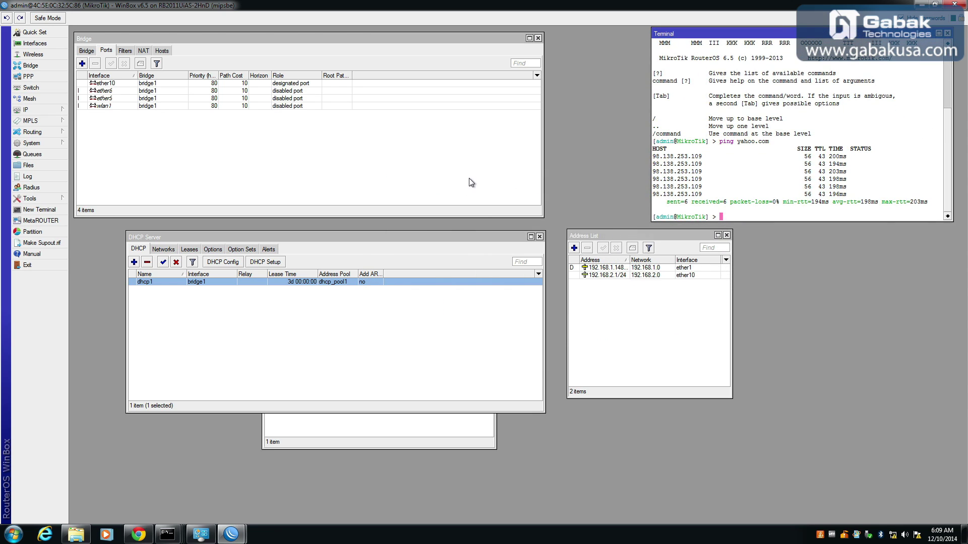
Enable wlan1 in the Wireless Tables and show the security profiles list.
left_click(31, 54)
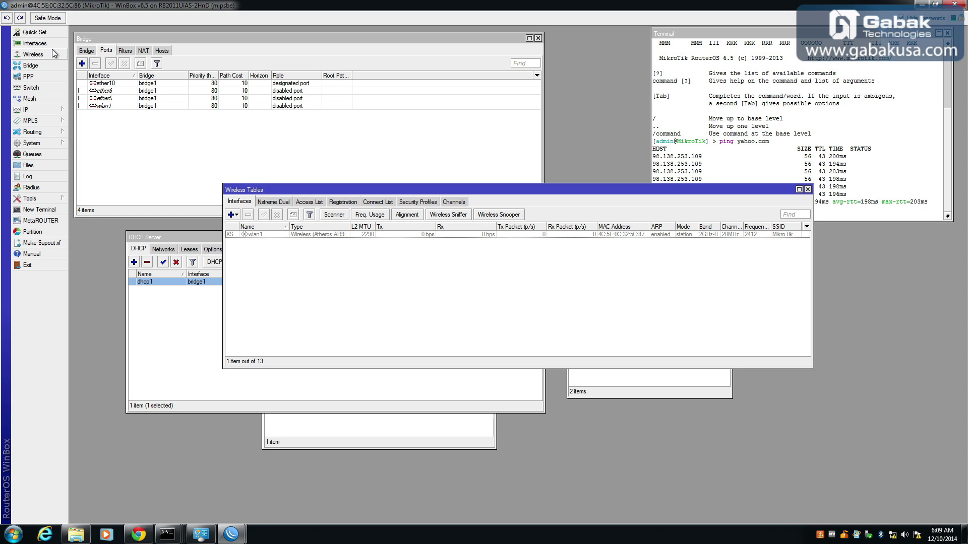
left_click(263, 235)
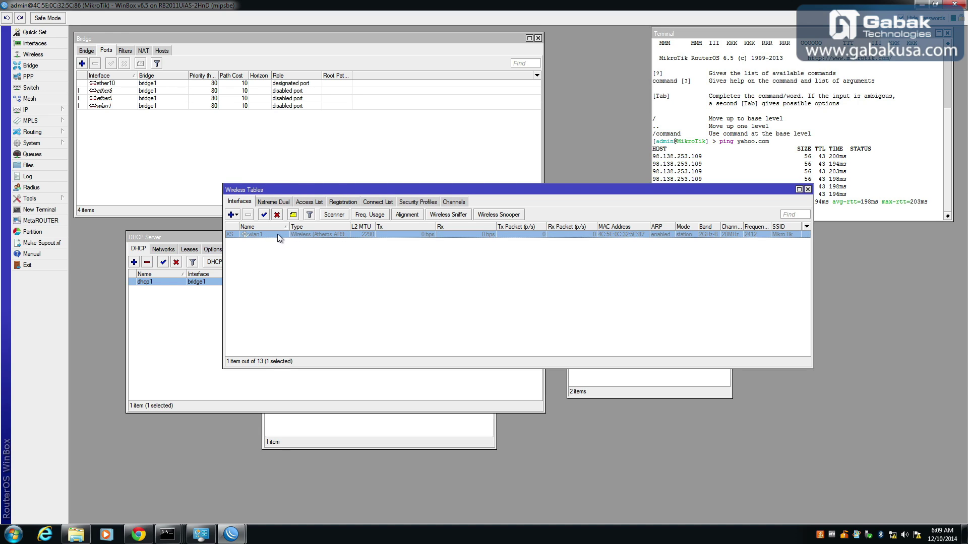
right_click(278, 234)
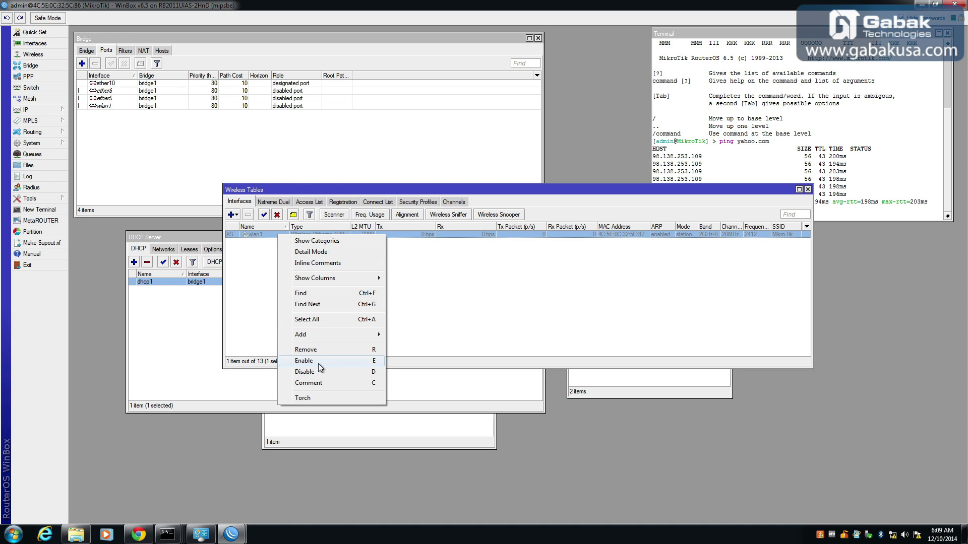
left_click(244, 269)
left_click(261, 235)
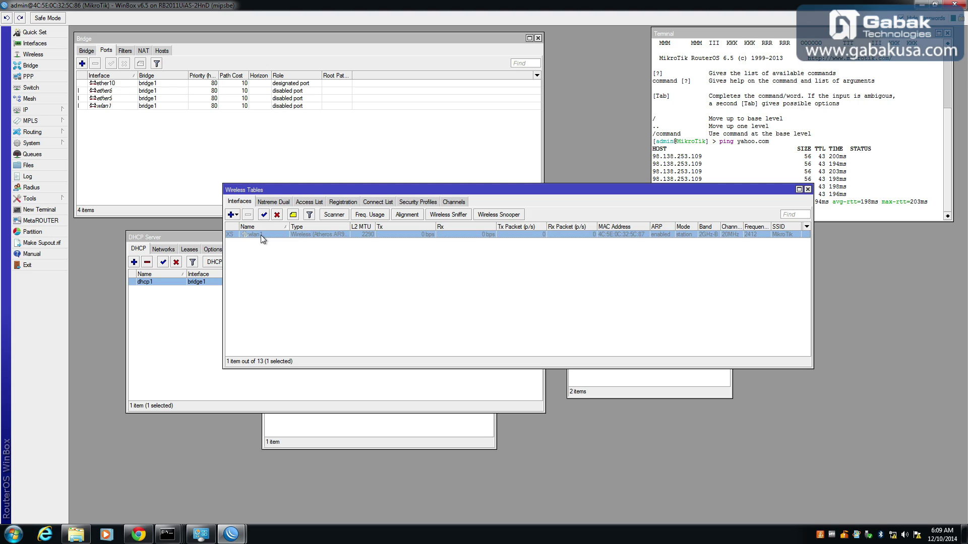
left_click(264, 215)
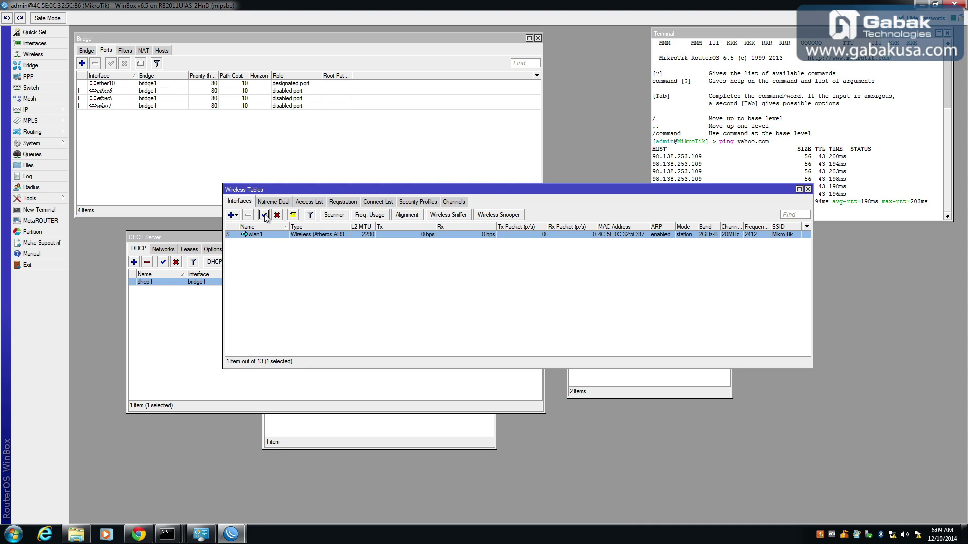
left_click(416, 203)
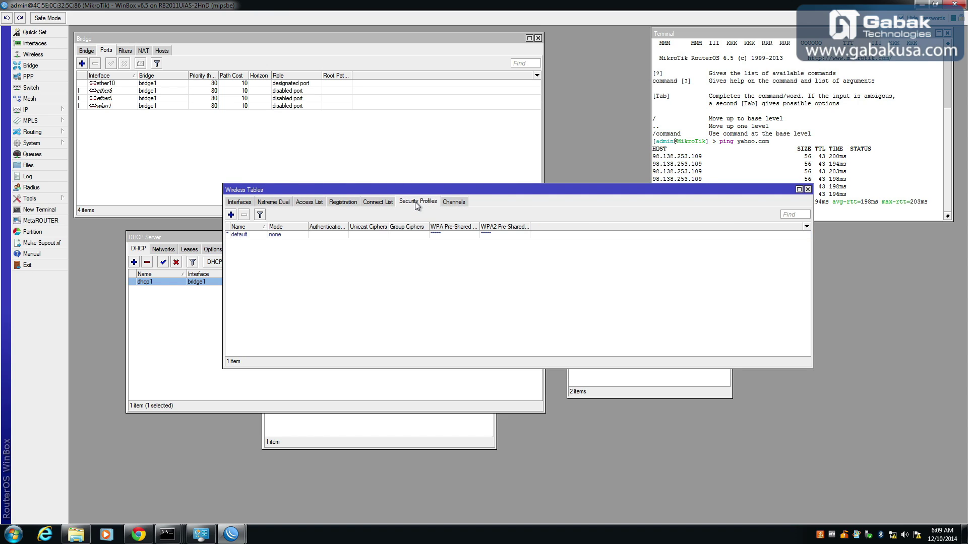
Add a security profile named 'password' with a WPA pre-shared key and save it.
left_click(231, 215)
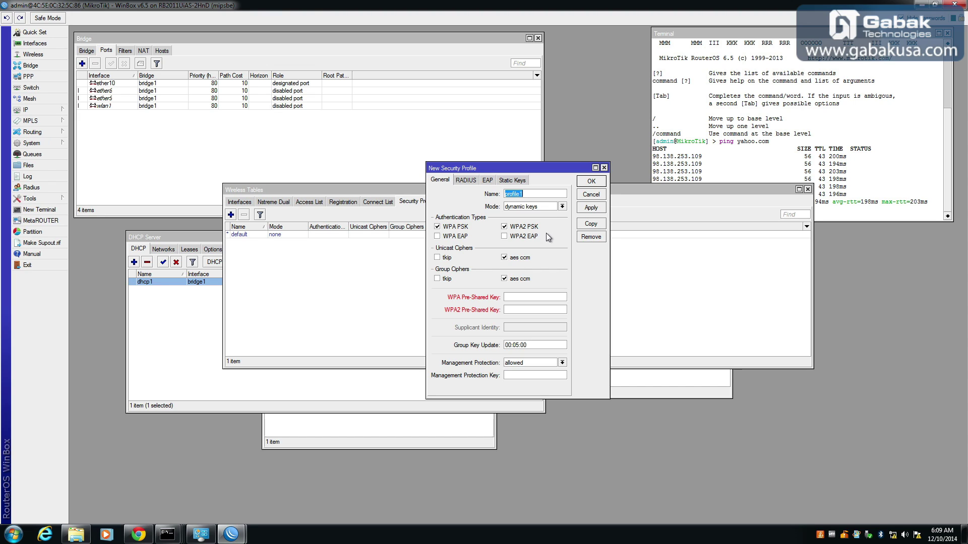
type("password")
type("123456789")
key("BackSpace")
key("BackSpace")
key("BackSpace")
key("BackSpace")
key("BackSpace")
key("BackSpace")
key("BackSpace")
key("BackSpace")
key("BackSpace")
key("BackSpace")
key("BackSpace")
left_click(523, 300)
type("1234")
left_click(589, 182)
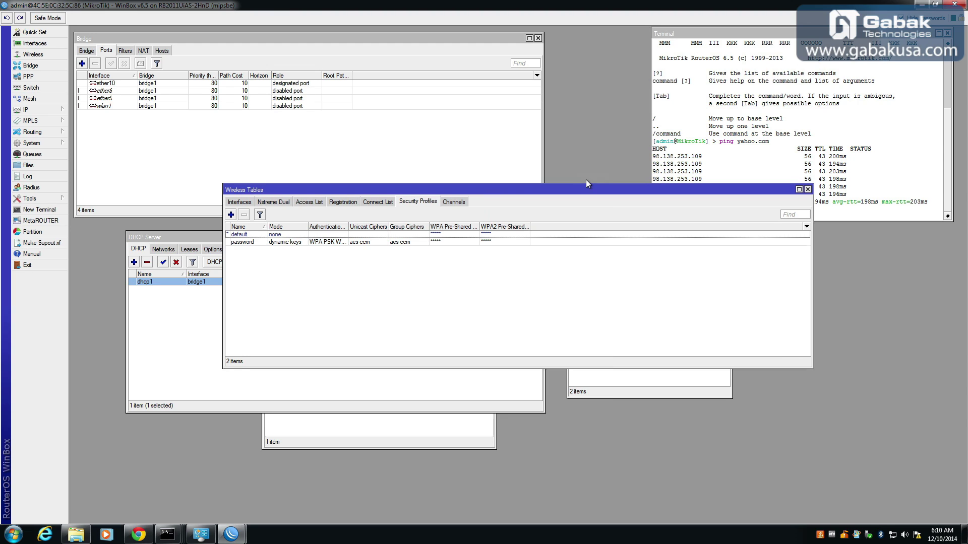
Open wlan1's wireless settings and scan, finding six nearby 2GHz-B access points.
left_click(237, 202)
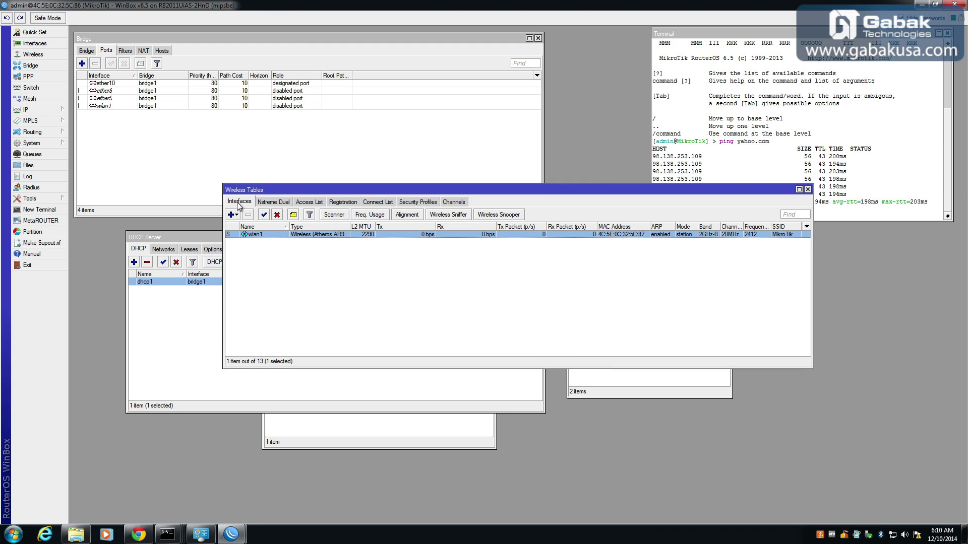
double_click(274, 235)
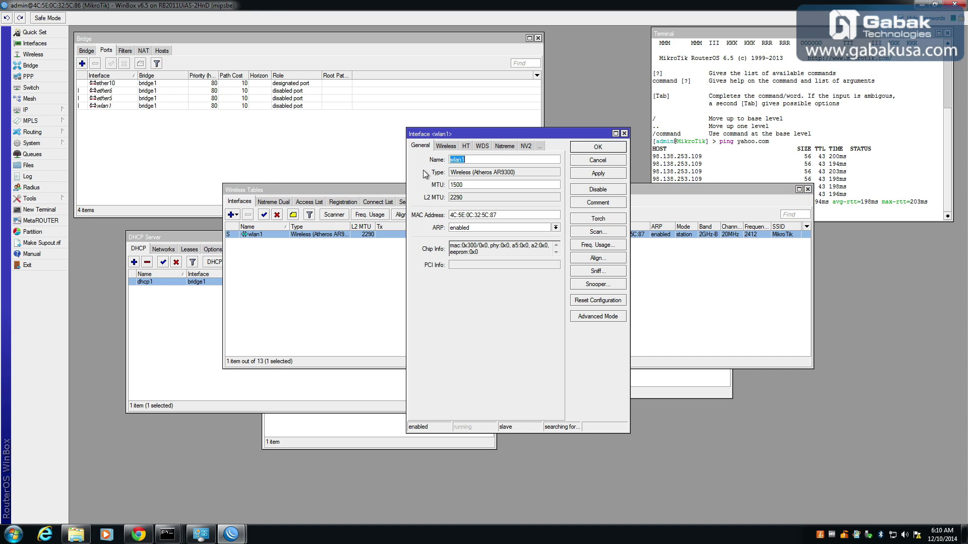
left_click(449, 147)
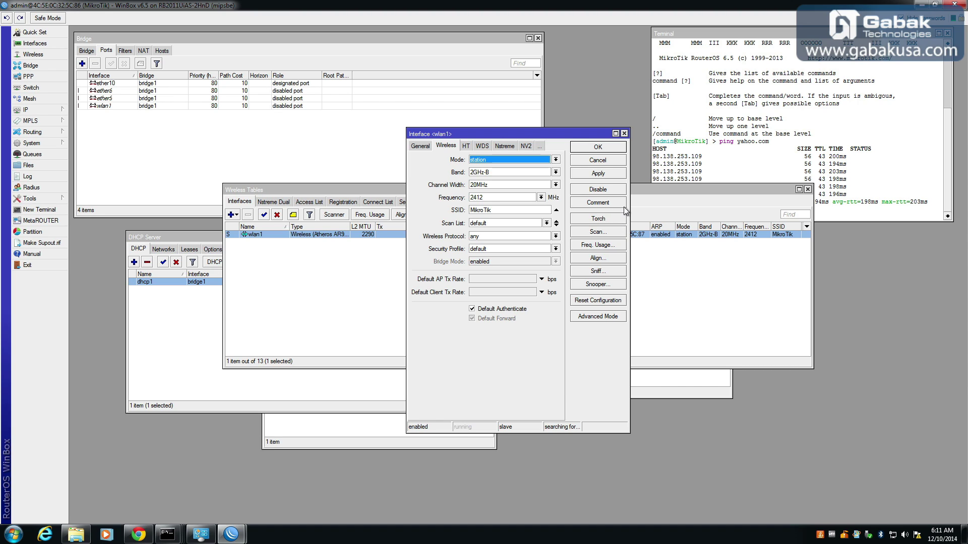
left_click(600, 231)
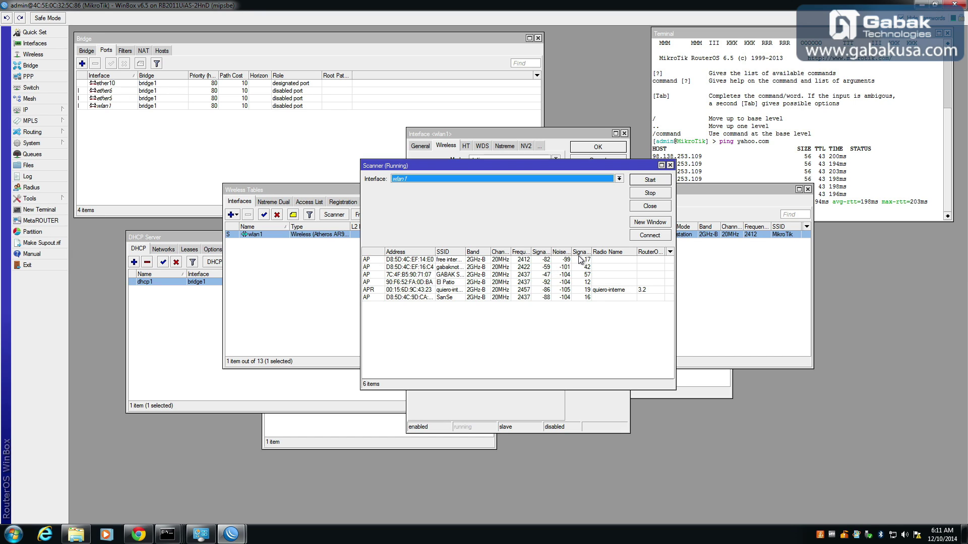
Widen the scanner's Frequency column, then close the scan results.
left_click_drag(530, 257, 546, 258)
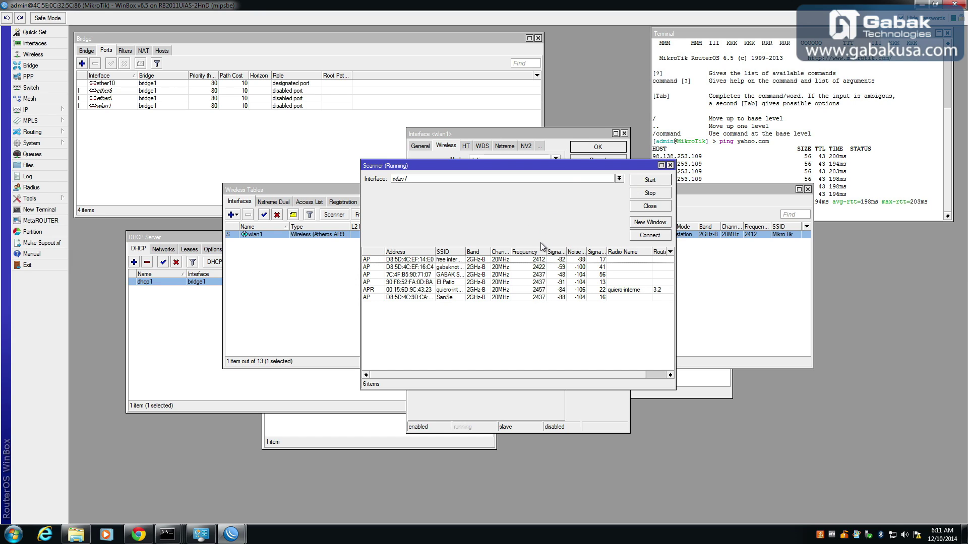
left_click(646, 206)
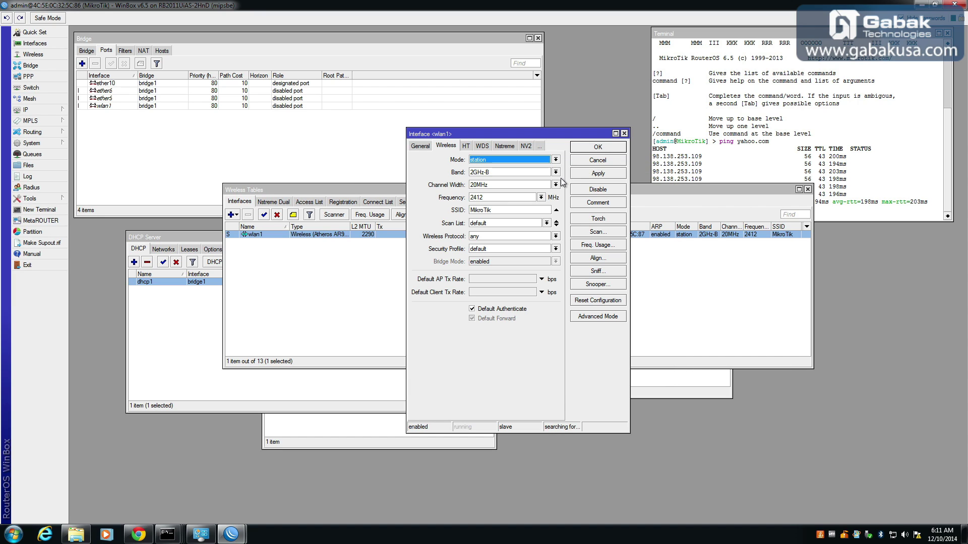
Switch wlan1 from station to ap bridge on 2422 MHz and change SSID MikroTik to 'wifi-123'.
left_click(555, 161)
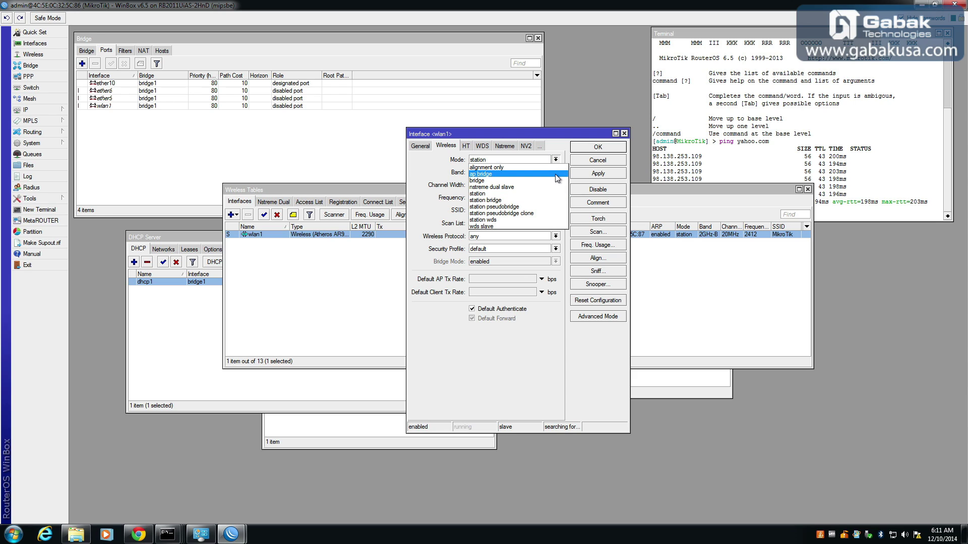
left_click(555, 174)
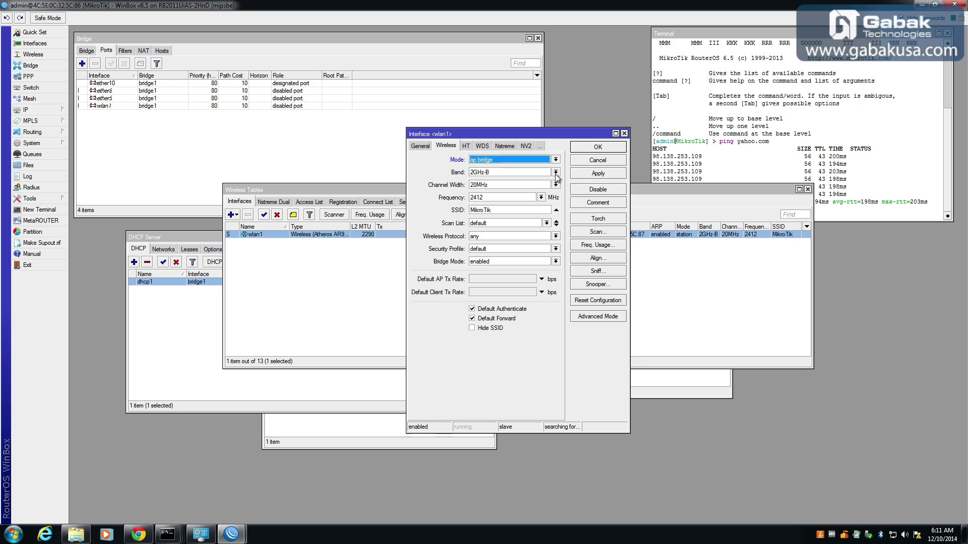
left_click(542, 198)
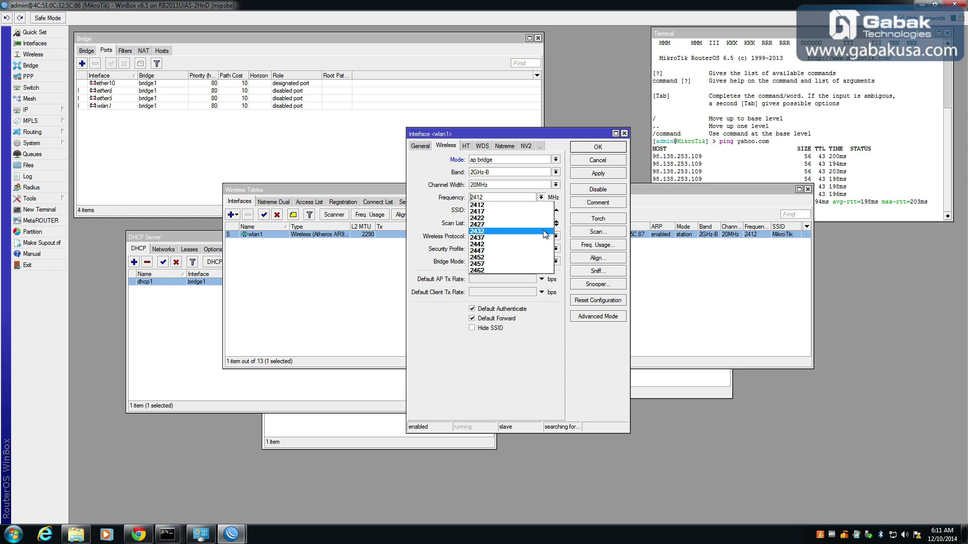
left_click(535, 219)
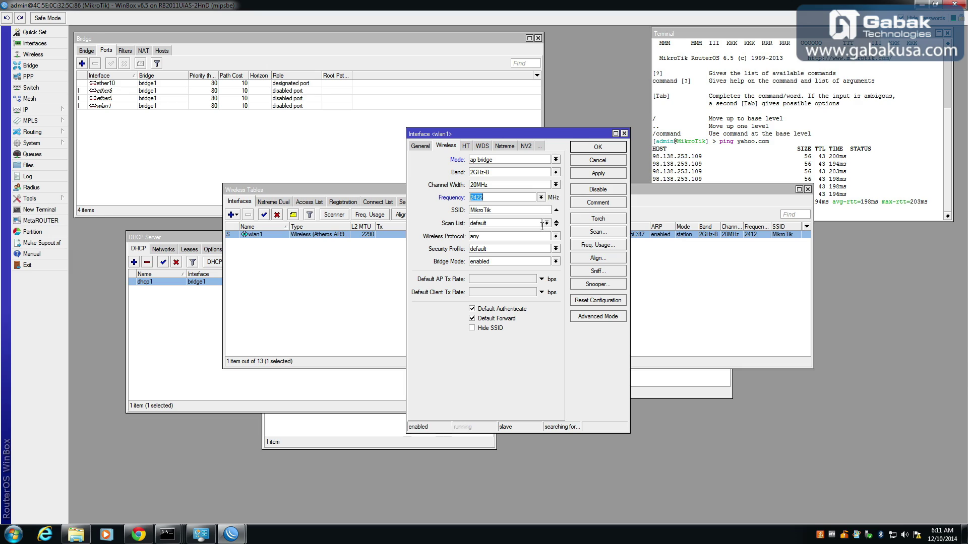
left_click(537, 211)
double_click(537, 210)
type("w")
type("ifi-te")
key("BackSpace")
key("BackSpace")
type("123")
left_click(557, 250)
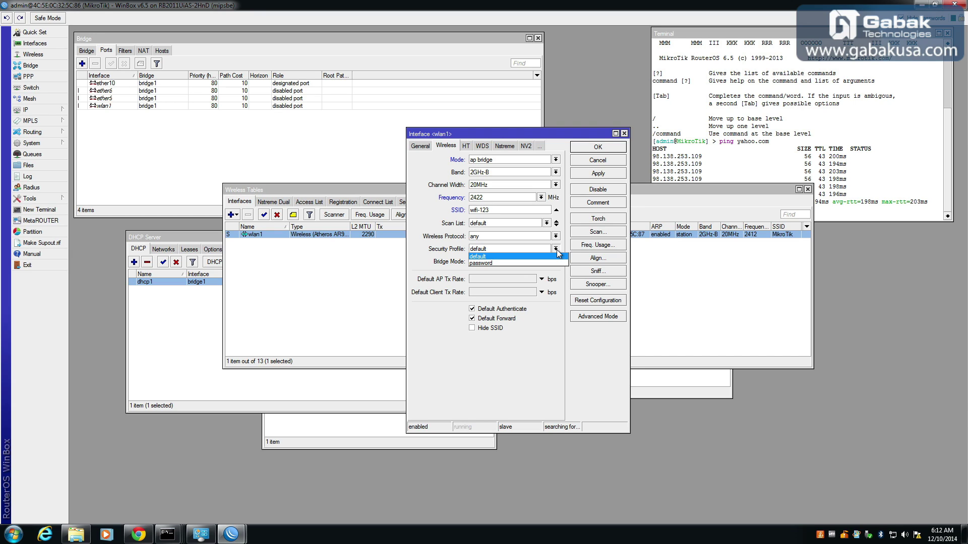
Assign the 'password' security profile to wlan1 and set wireless protocol 802.11.
left_click(503, 263)
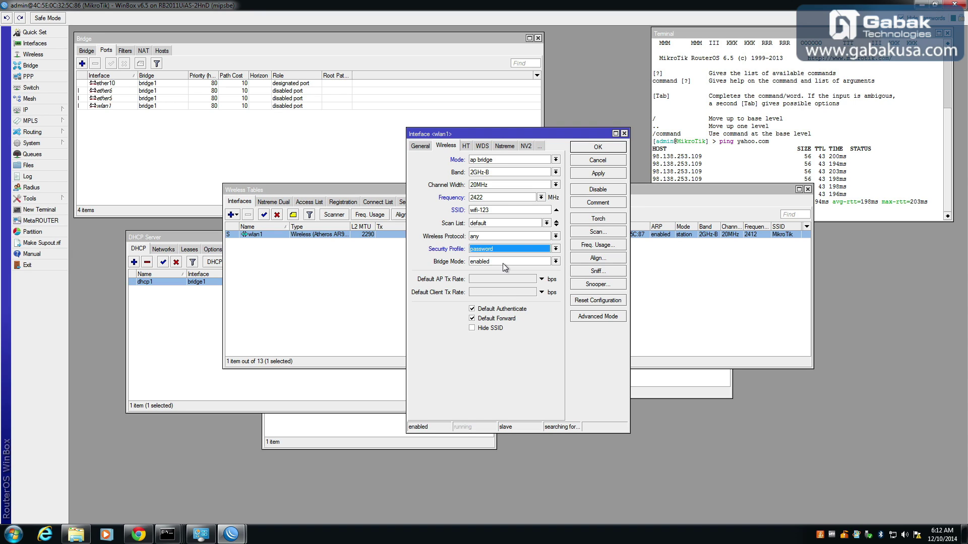
left_click(555, 236)
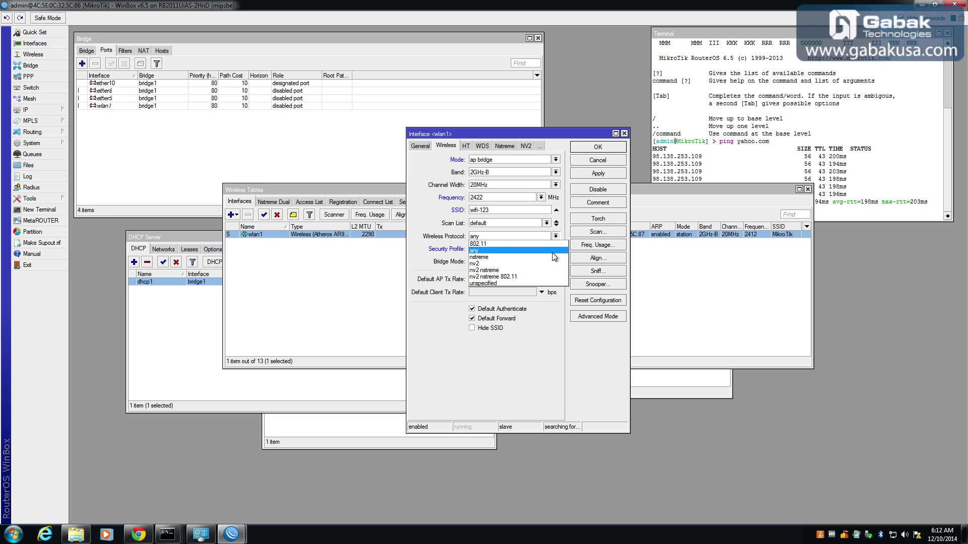
left_click(513, 243)
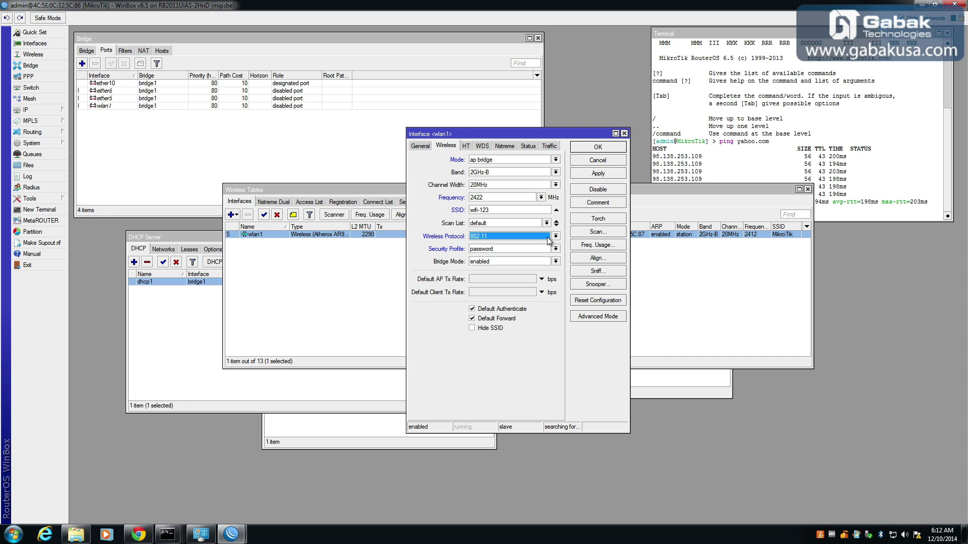
Set band 2GHz-B/G/N and channel width 20/40MHz HT Below, then apply.
left_click(555, 172)
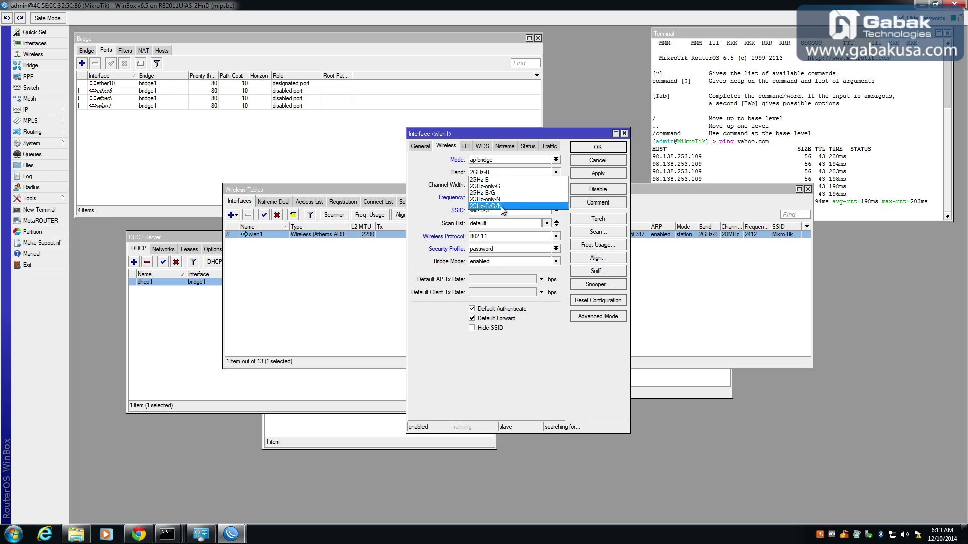
left_click(503, 207)
left_click(555, 186)
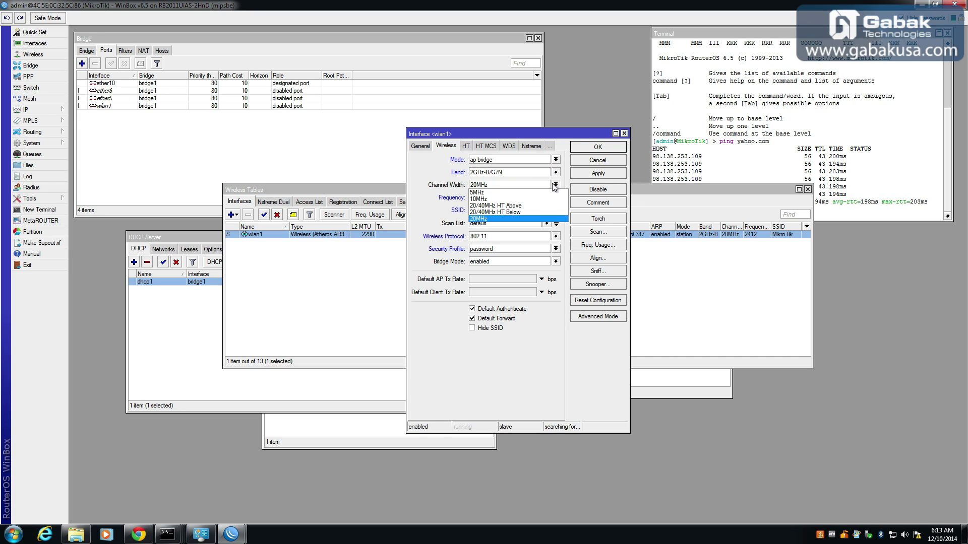
left_click(504, 213)
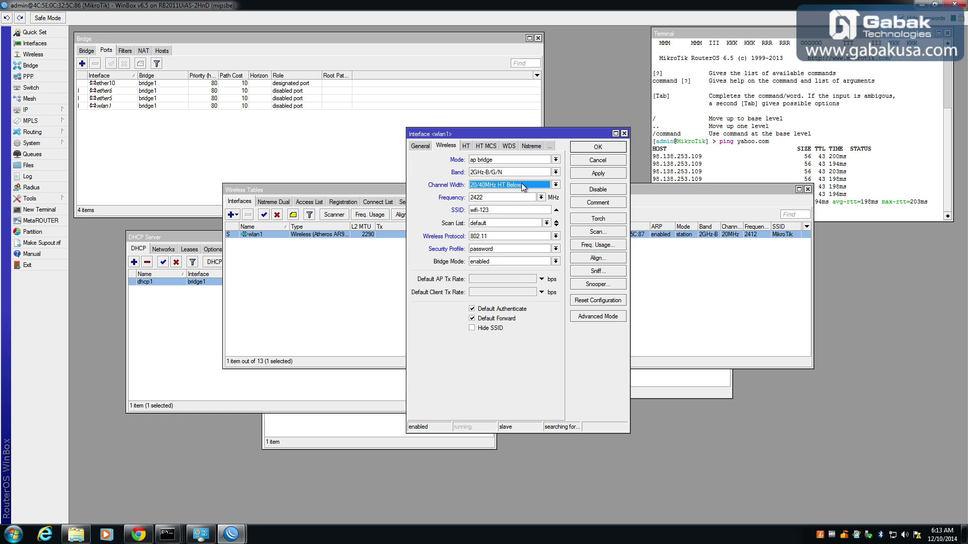
left_click(602, 175)
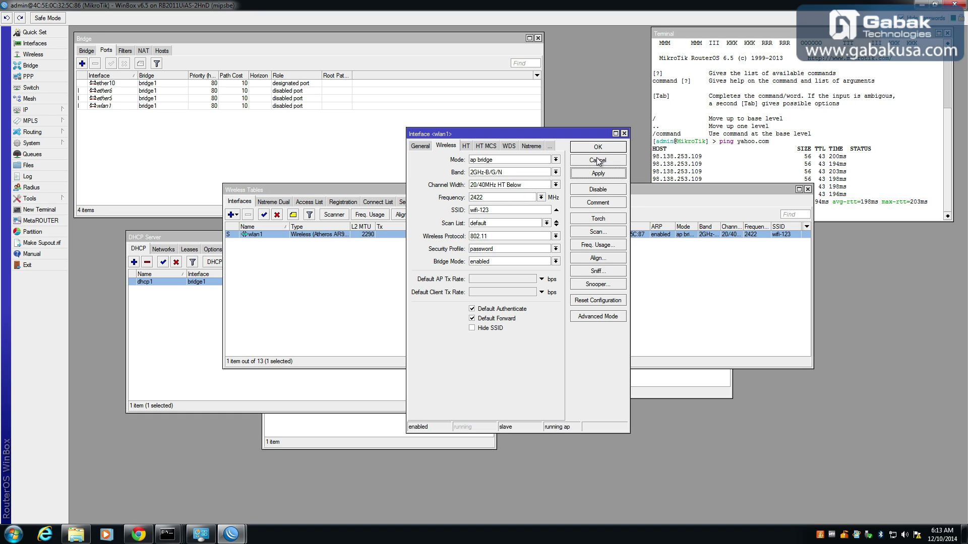
left_click(509, 146)
Set wlan1's WDS mode to dynamic with bridge1 as the WDS default bridge, and save.
left_click(481, 159)
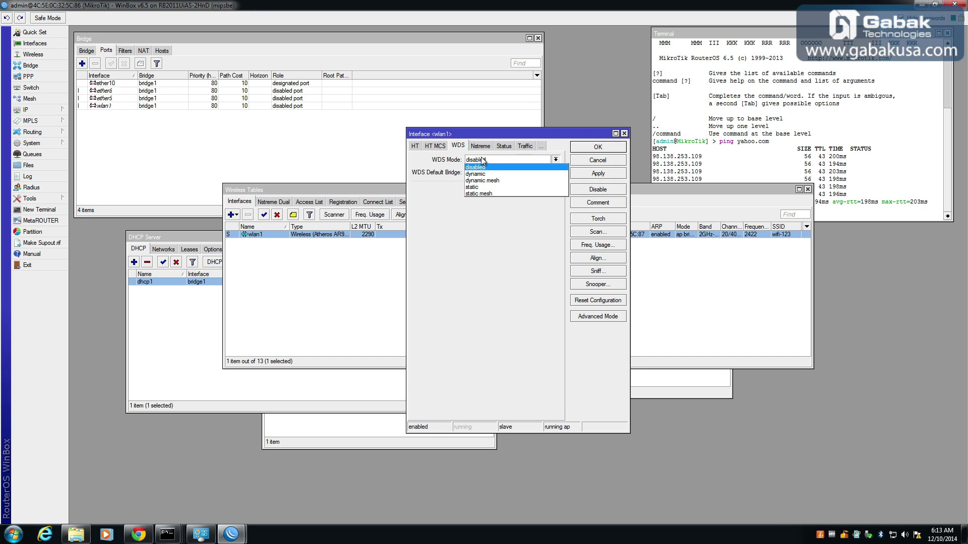
left_click(500, 174)
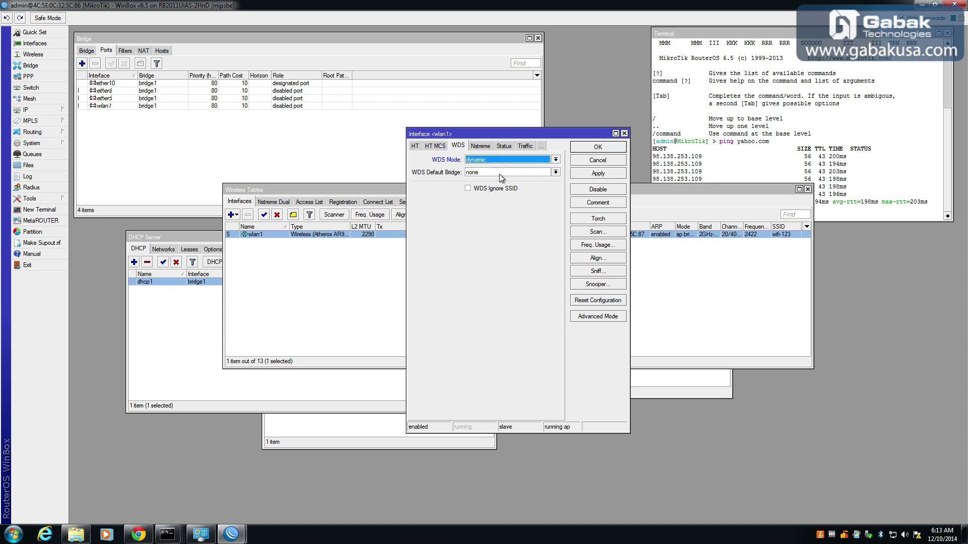
left_click(499, 173)
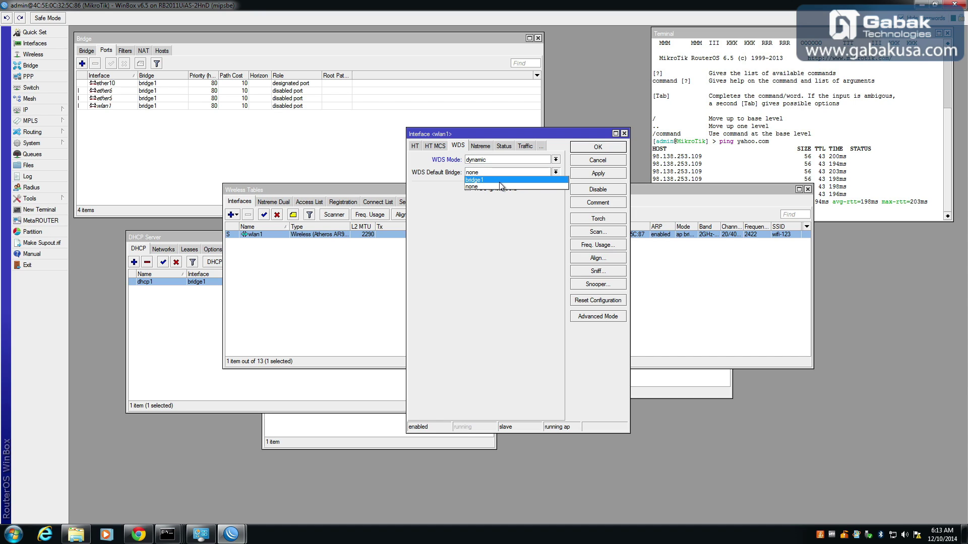
left_click(501, 181)
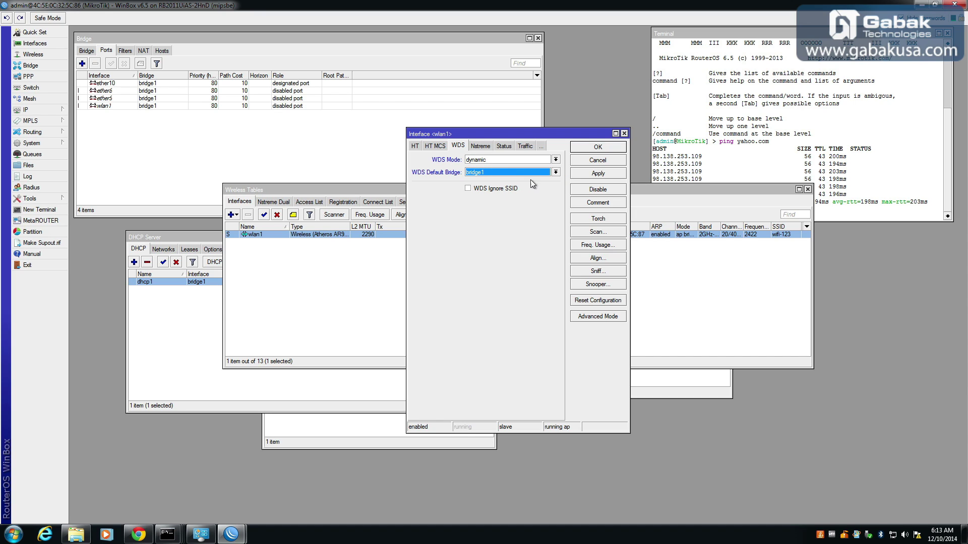
left_click(598, 147)
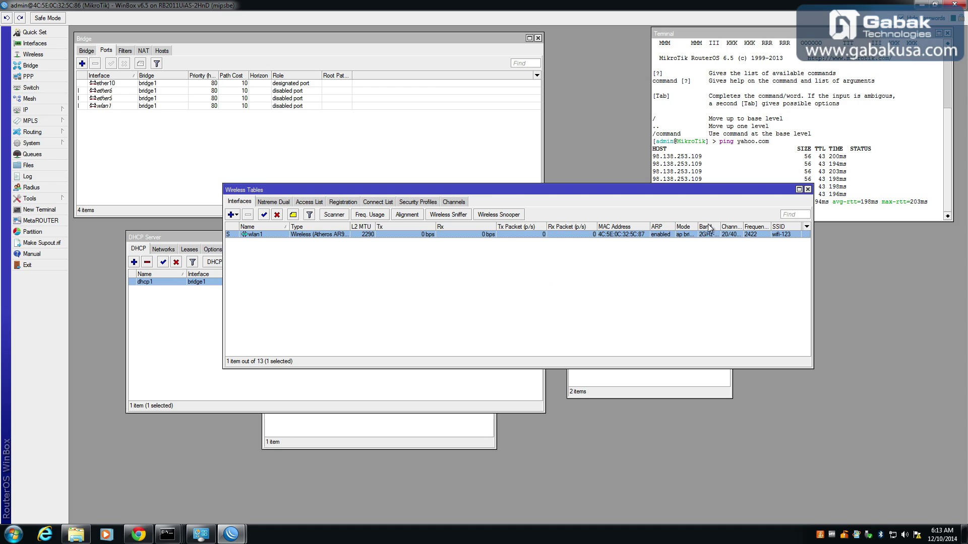
Move the Wireless Tables window and view the registration list showing one wlan1 client.
left_click_drag(700, 189, 568, 303)
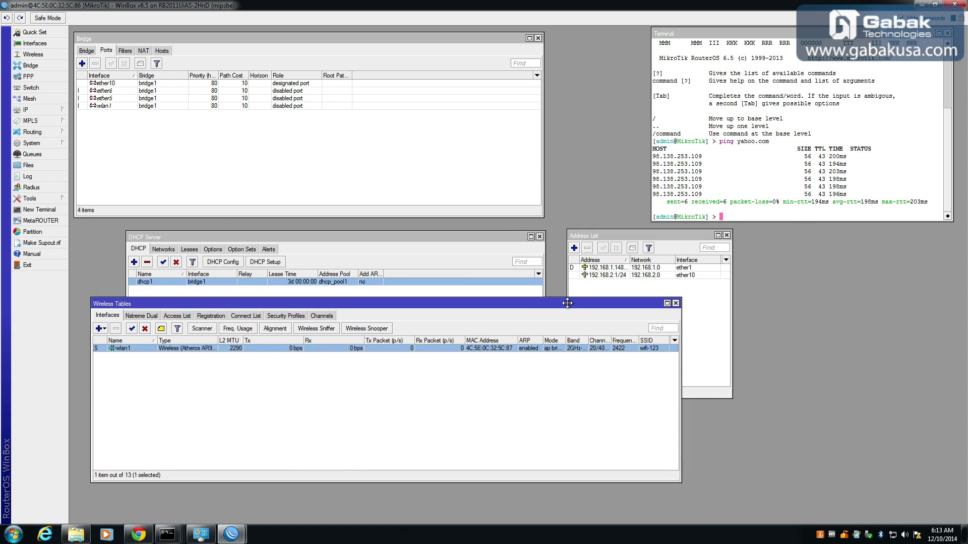
left_click(209, 316)
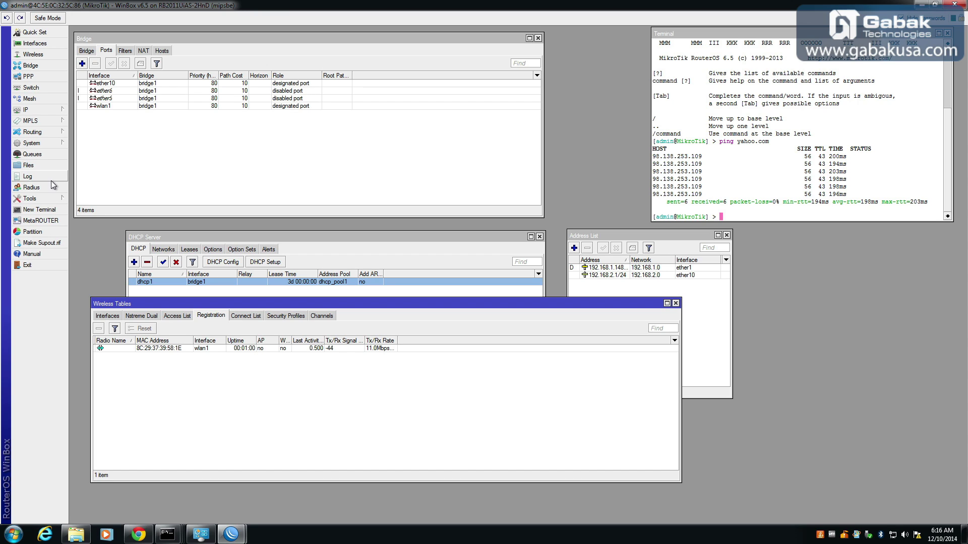
Open System > Users and bring up the admin user's settings.
left_click(46, 144)
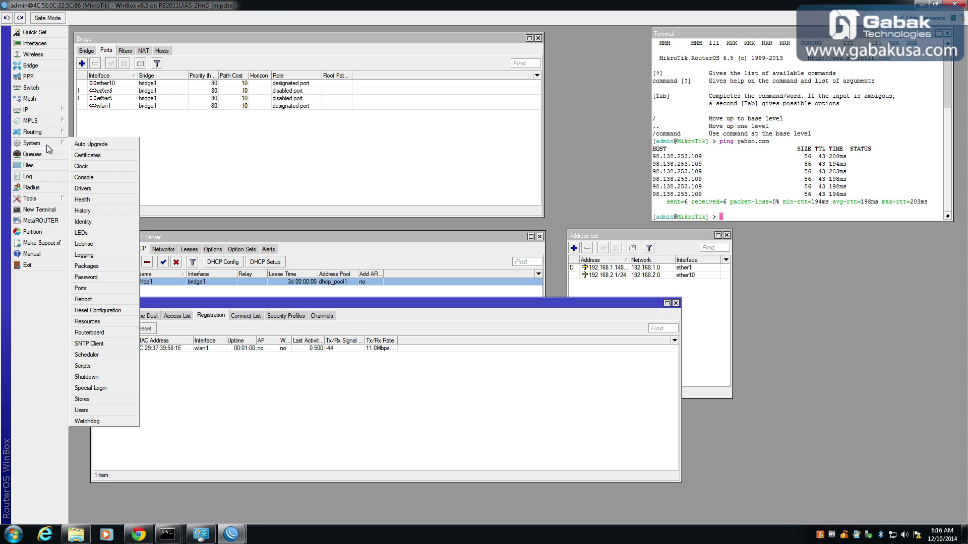
left_click(104, 409)
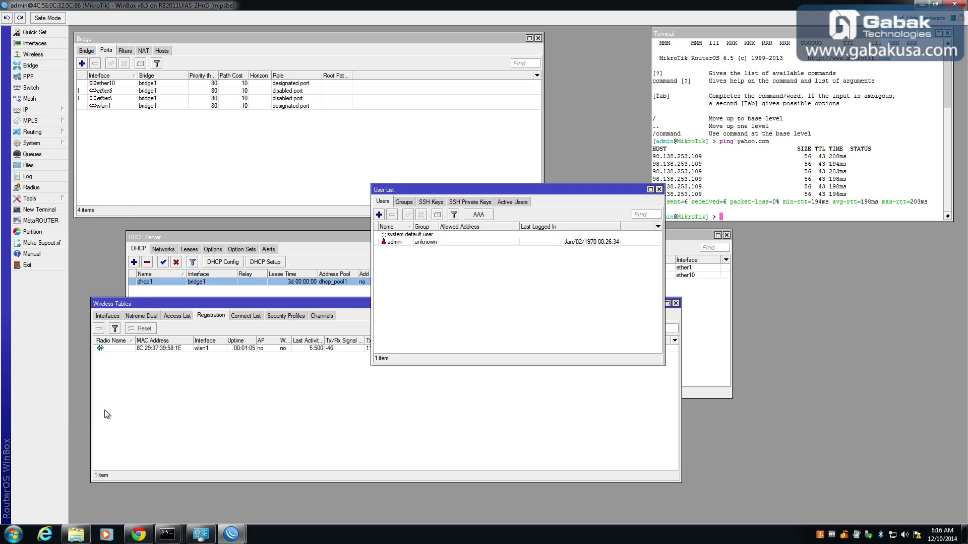
double_click(422, 242)
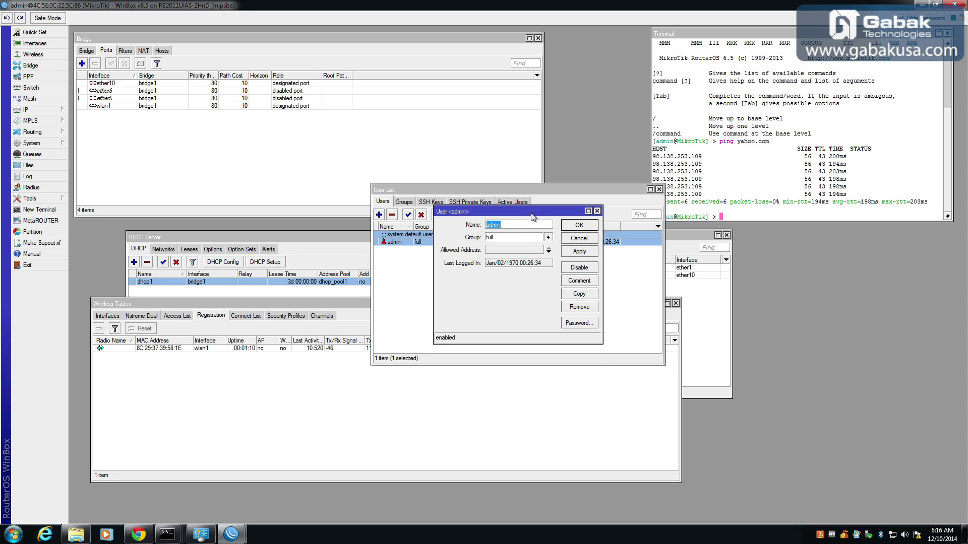
left_click_drag(533, 216, 268, 296)
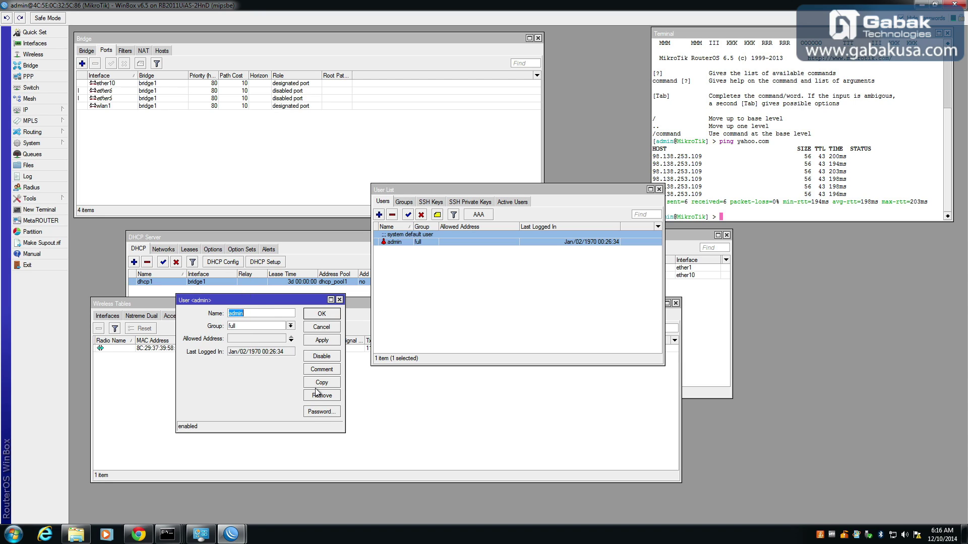
Enter and confirm a new password for admin, then save the user settings.
left_click(317, 412)
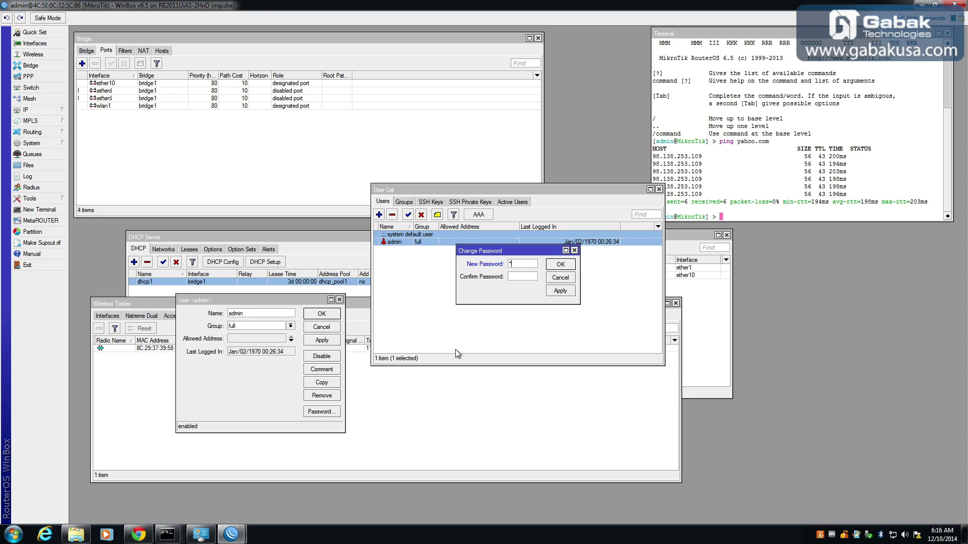
type("***********")
key("Tab")
type("*******")
left_click(561, 264)
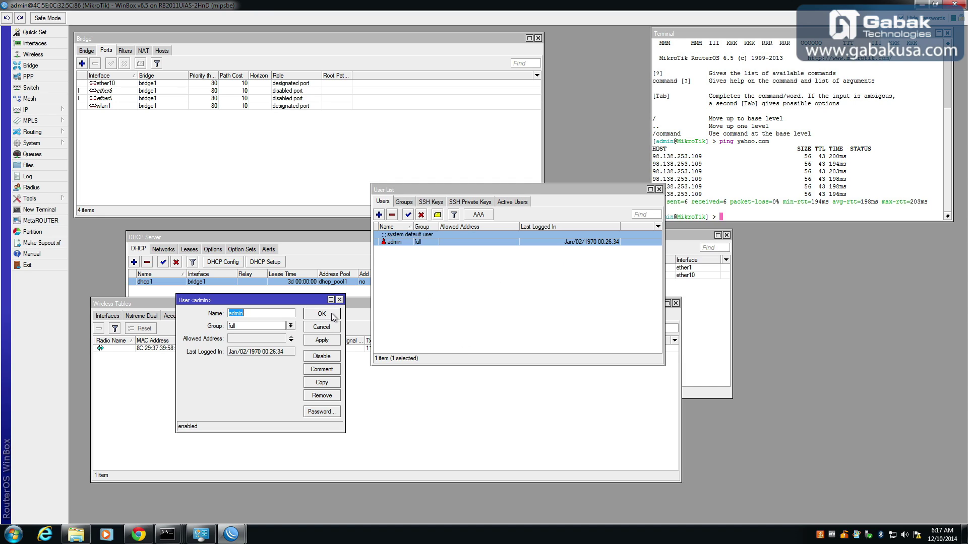
left_click(327, 317)
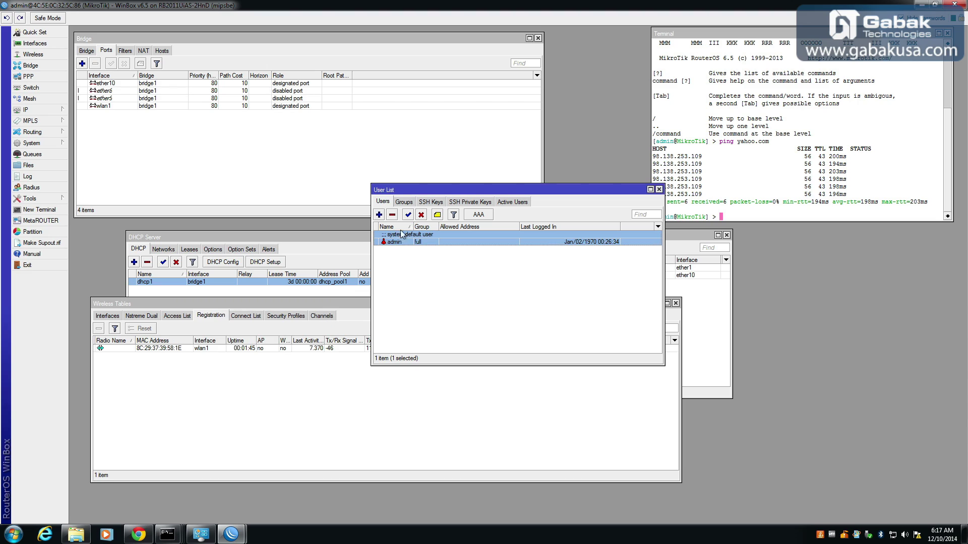
Add a new user account and replace the default name with the new user's name.
left_click(379, 215)
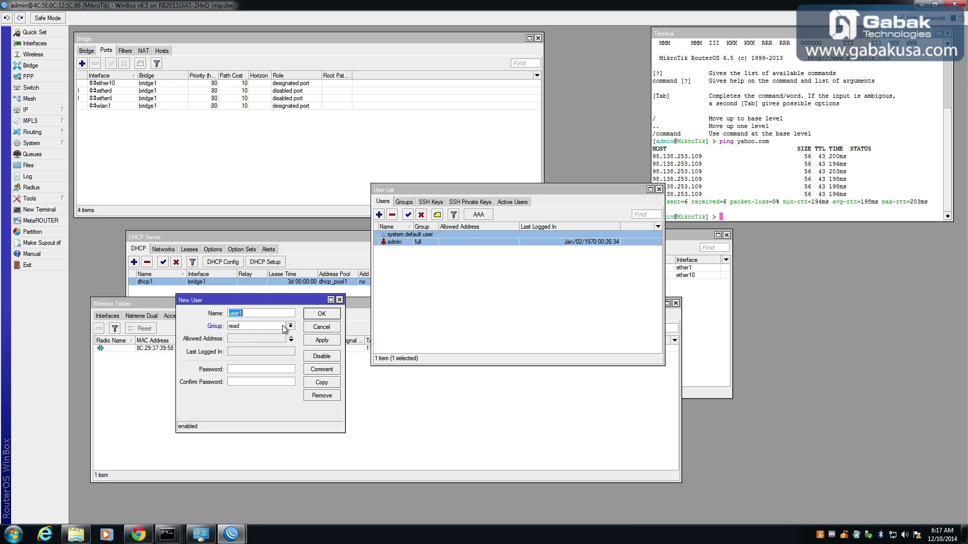
left_click(291, 326)
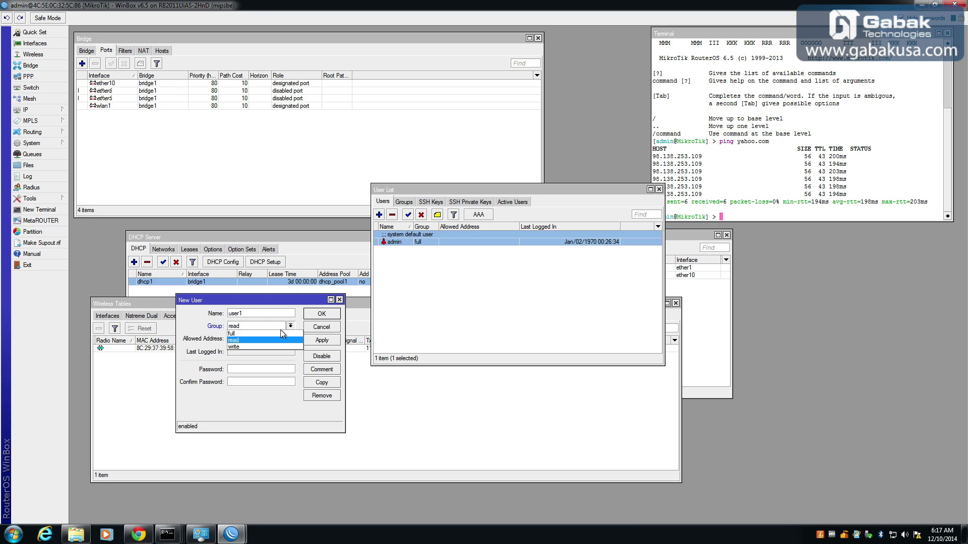
left_click(248, 340)
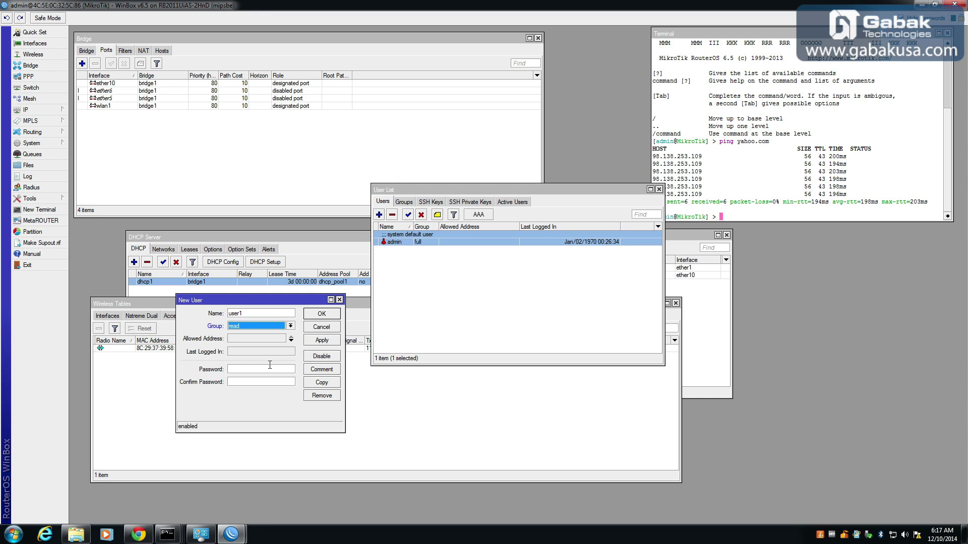
left_click(285, 314)
double_click(285, 313)
type("gabak")
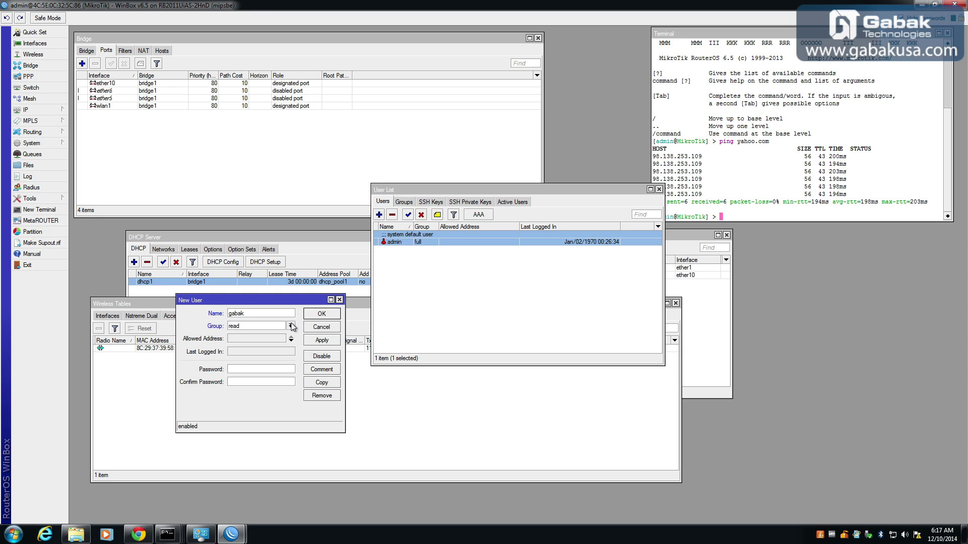
Put the new user in the full group, give it a password, and save.
left_click(290, 326)
left_click(290, 333)
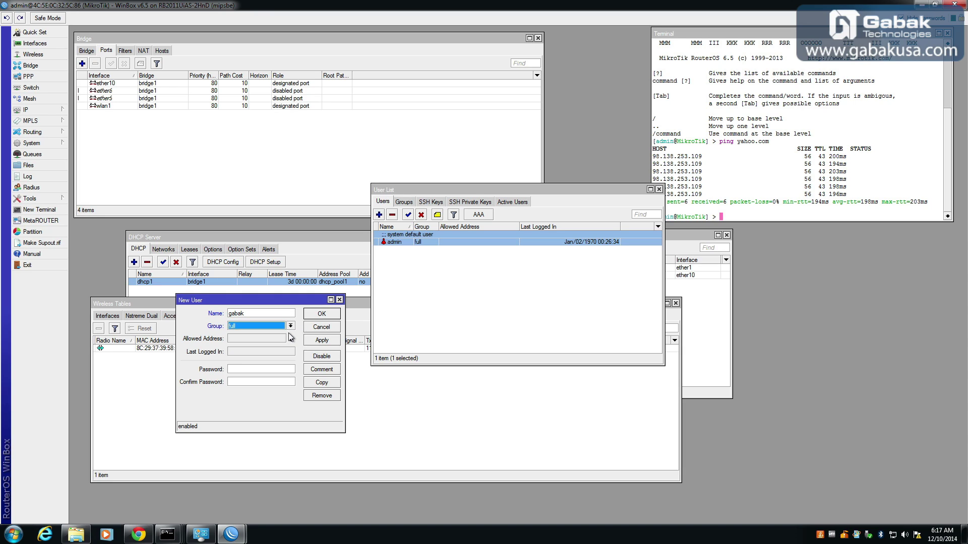
left_click(279, 370)
type("12345678")
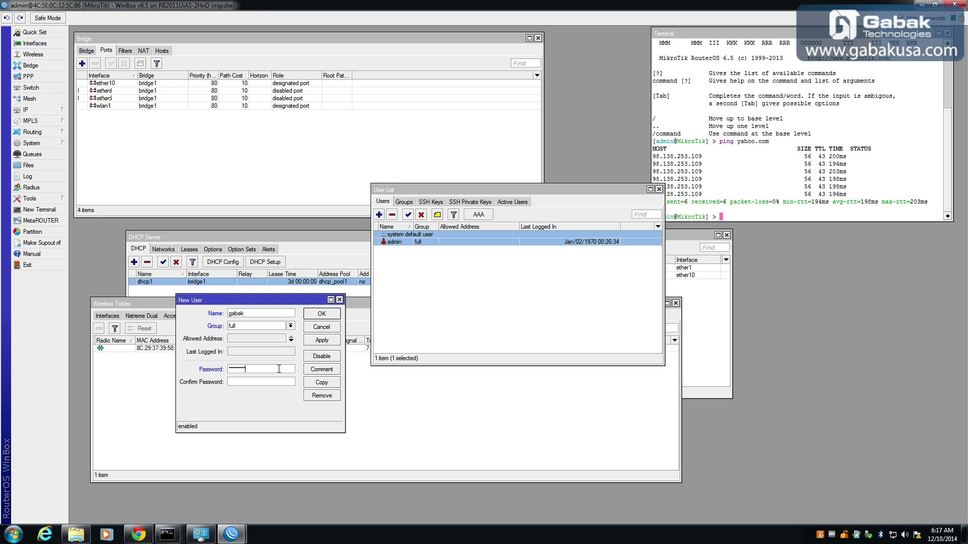
key("Tab")
type("1")
key("BackSpace")
key("BackSpace")
key("BackSpace")
key("BackSpace")
key("BackSpace")
key("BackSpace")
key("BackSpace")
key("BackSpace")
key("BackSpace")
left_click(321, 341)
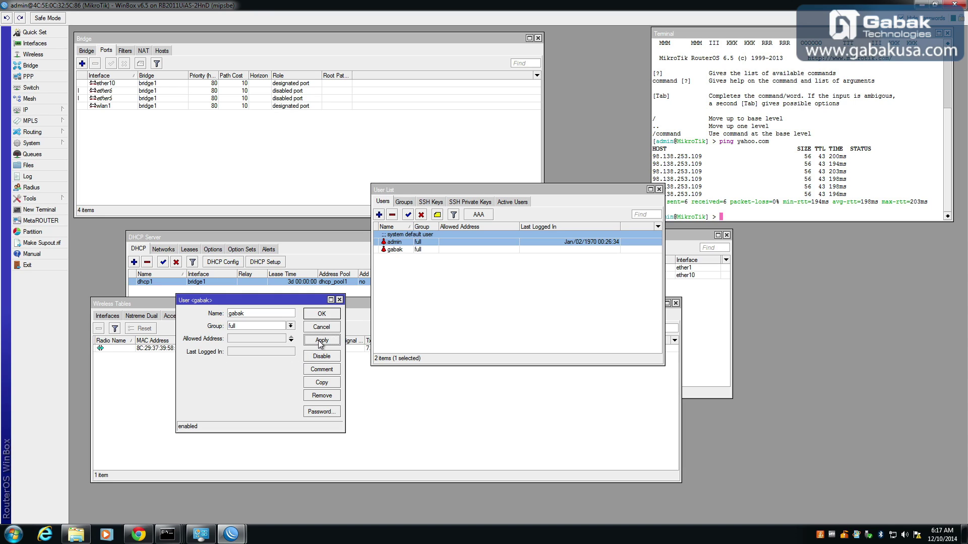
left_click(335, 316)
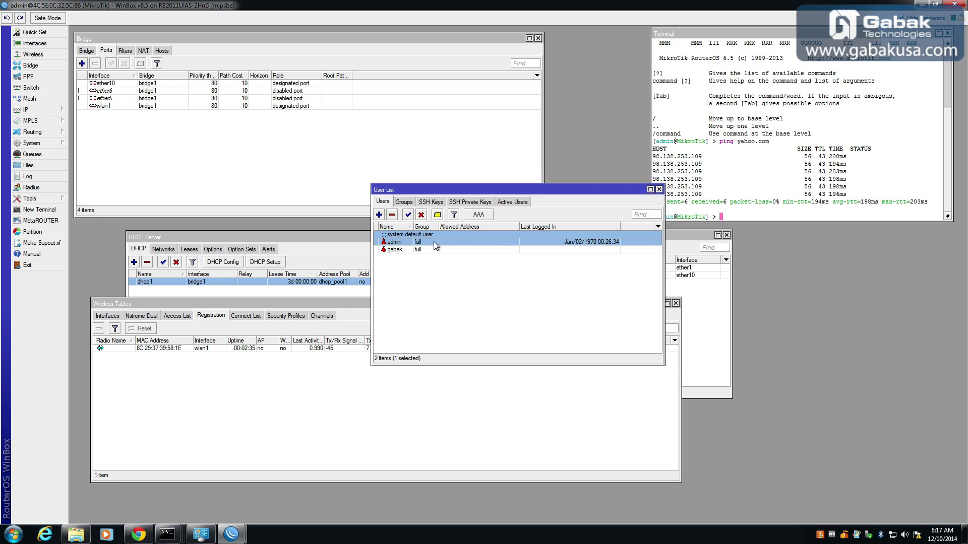